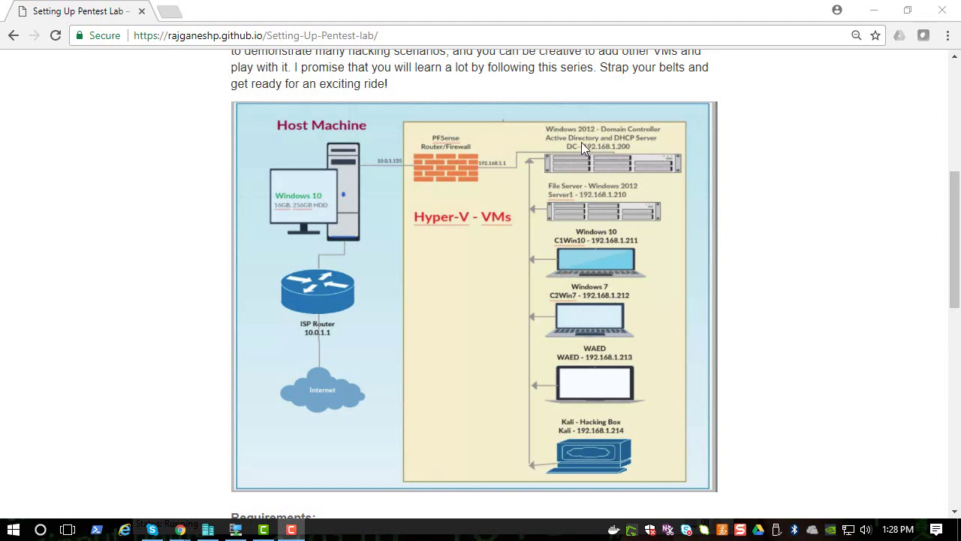
# Step: Connect to the DC virtual machine's console from Hyper-V Manager
pyautogui.click(208, 529)
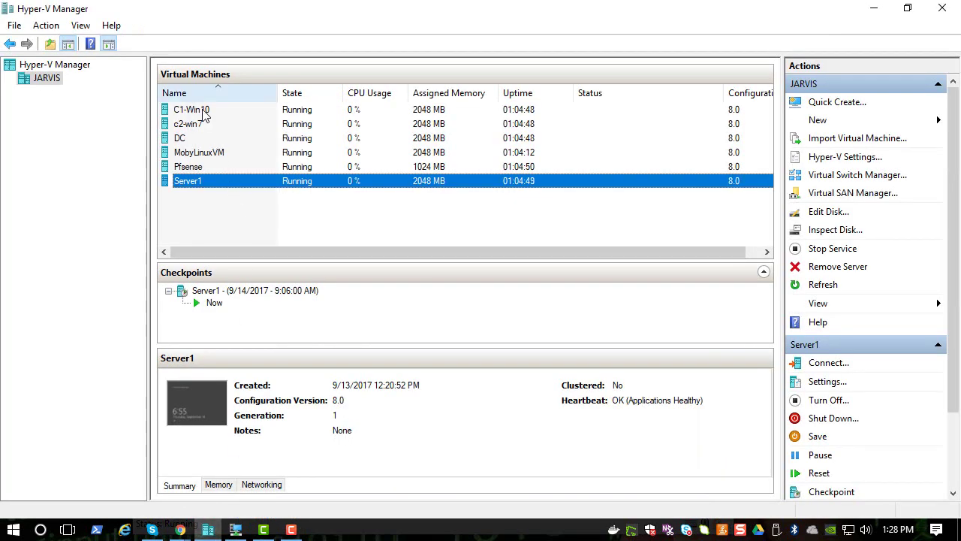
pyautogui.rightClick(202, 138)
pyautogui.click(209, 144)
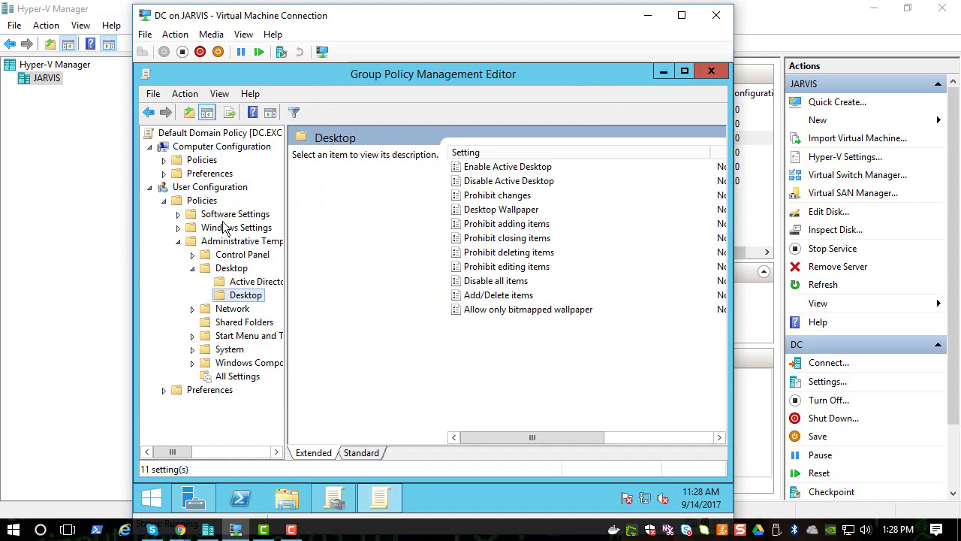
# Step: Close the old Group Policy and Server Manager windows, then relaunch Group Policy Management from Tools
pyautogui.click(712, 71)
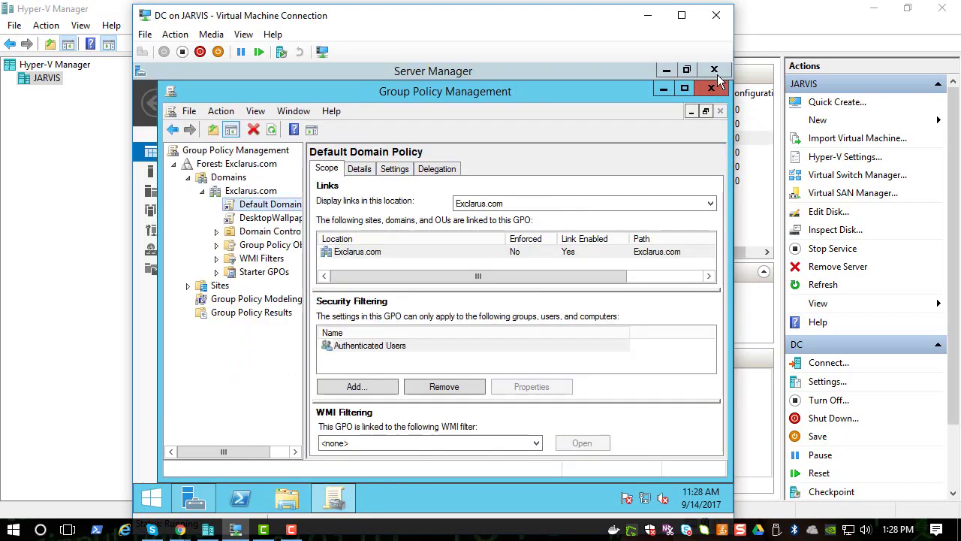
pyautogui.click(709, 88)
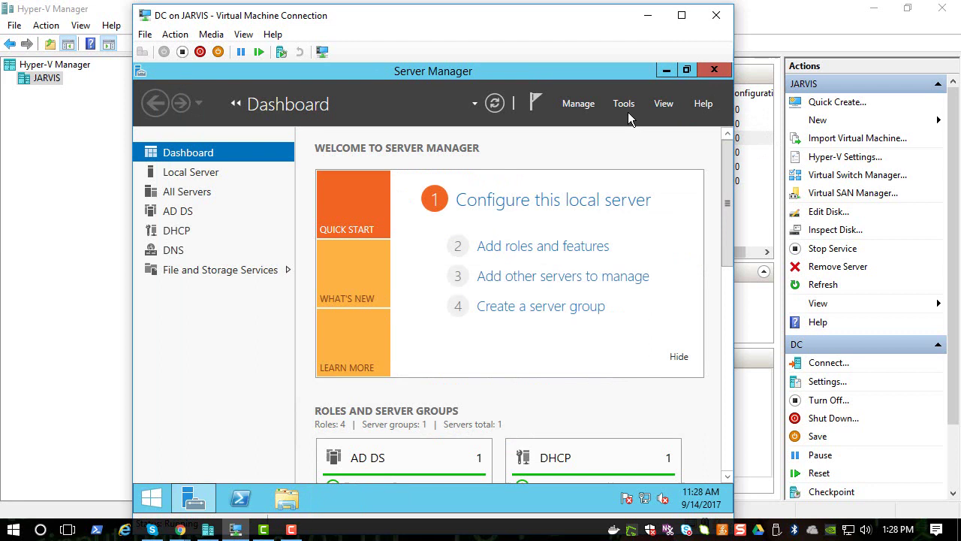
pyautogui.click(713, 69)
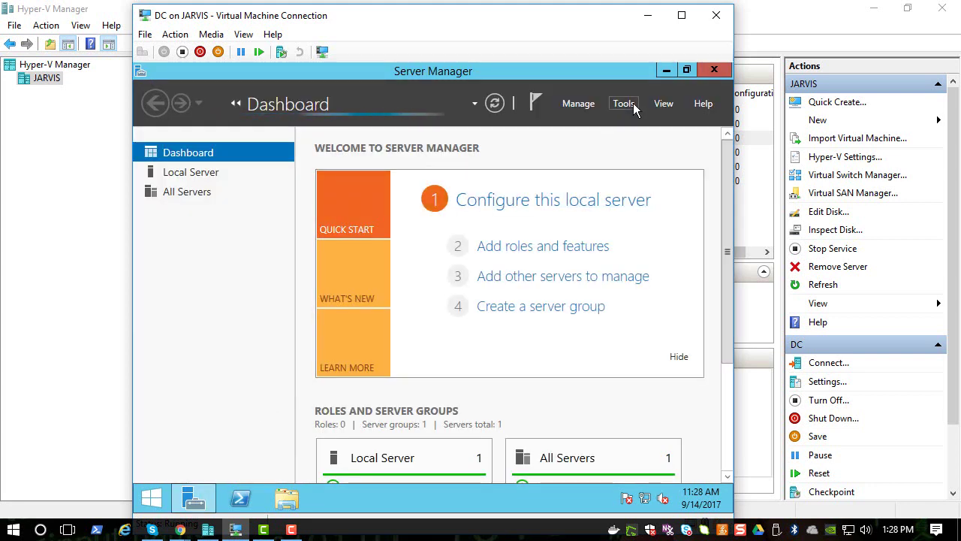
pyautogui.click(633, 102)
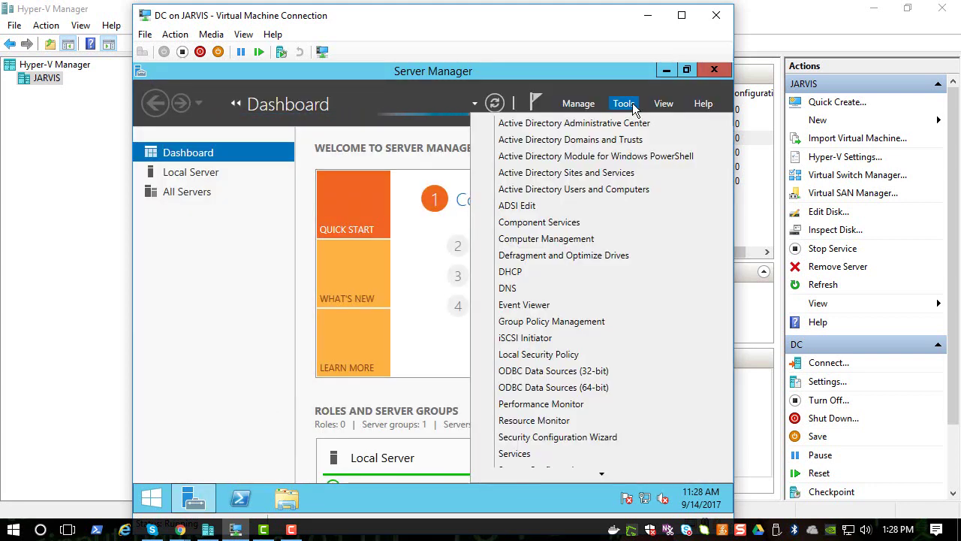
pyautogui.click(589, 321)
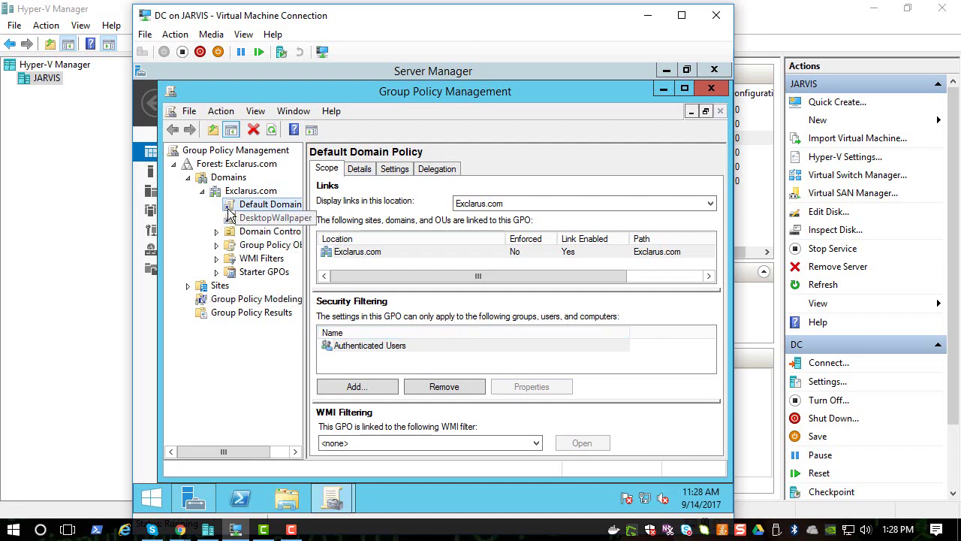
# Step: Delete the DesktopWallpaper GPO link under Exclarus.com and confirm the removal
pyautogui.click(263, 218)
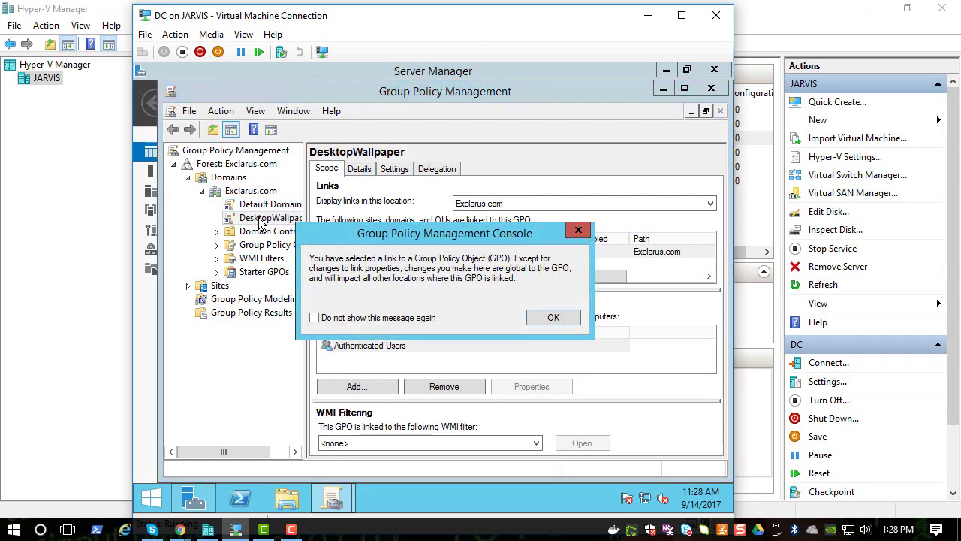
pyautogui.click(549, 318)
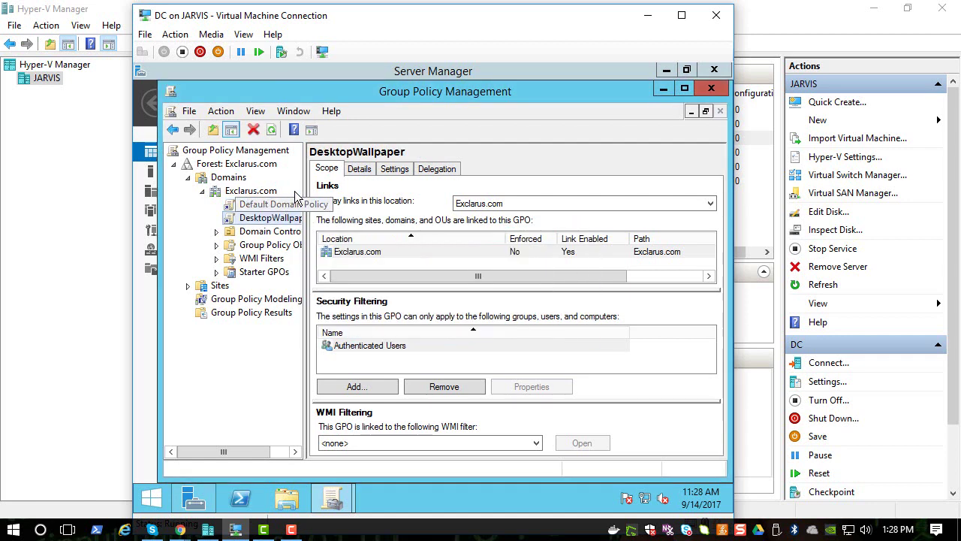
pyautogui.moveTo(305, 188); pyautogui.dragTo(386, 194)
pyautogui.rightClick(295, 218)
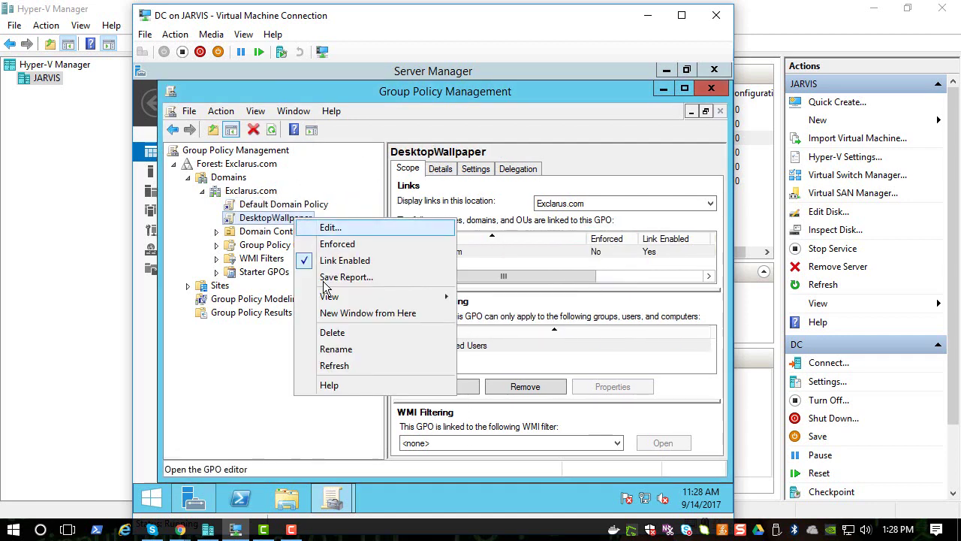
pyautogui.click(338, 332)
pyautogui.click(421, 323)
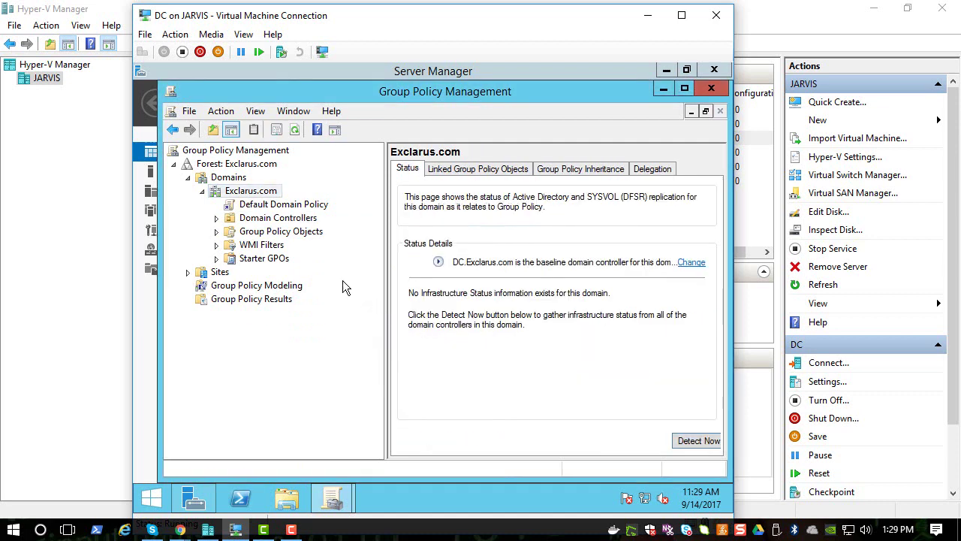
# Step: Collapse and re-expand the forest tree down to the Exclarus.com domain and select it
pyautogui.click(188, 178)
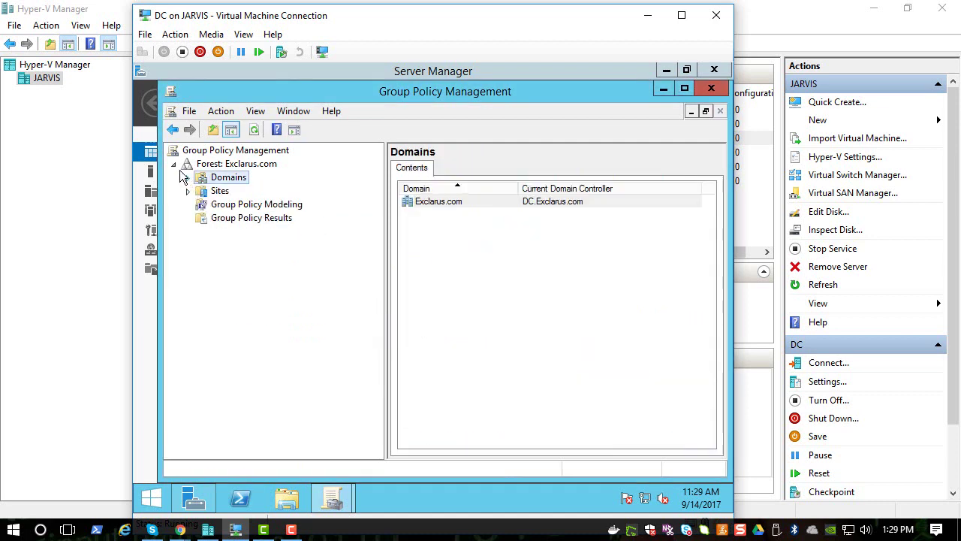
pyautogui.click(174, 164)
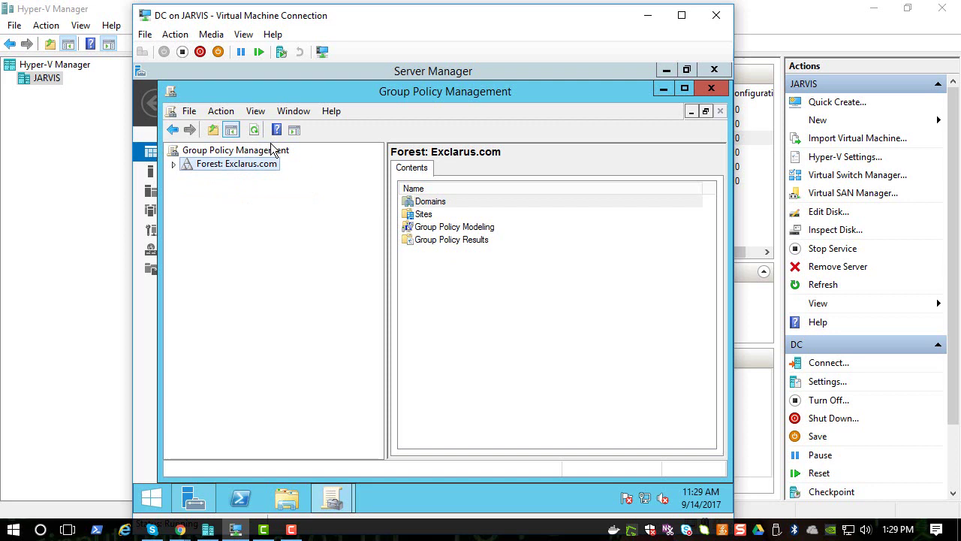
pyautogui.click(175, 164)
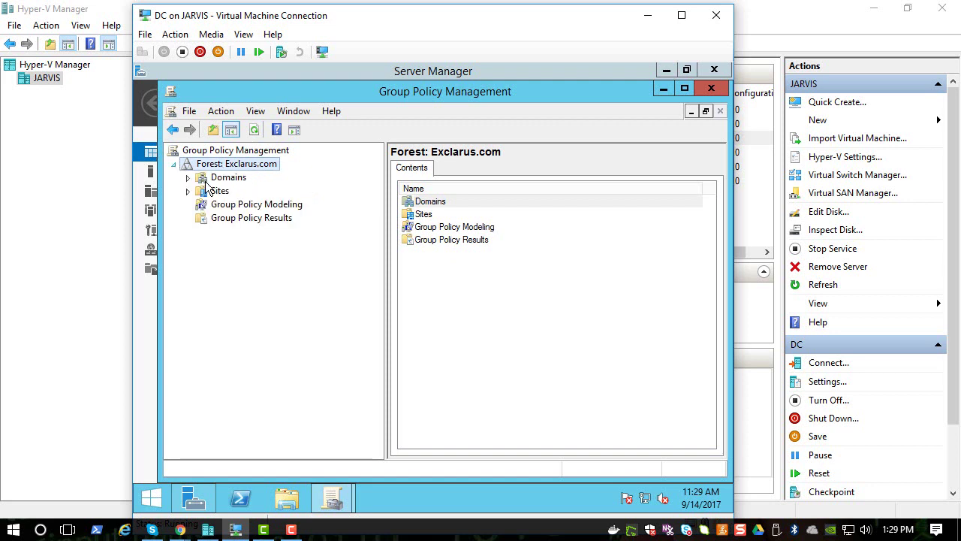
pyautogui.click(189, 178)
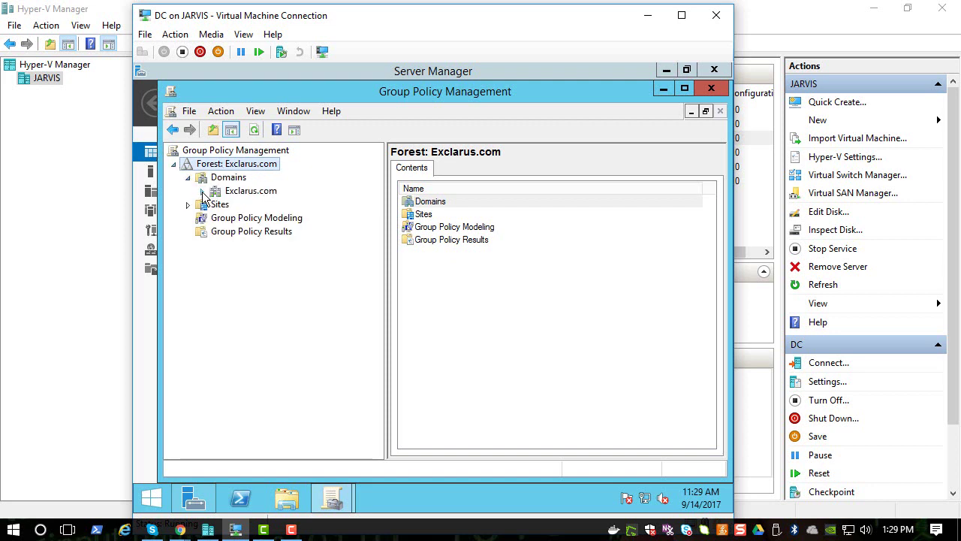
pyautogui.click(202, 192)
pyautogui.click(244, 192)
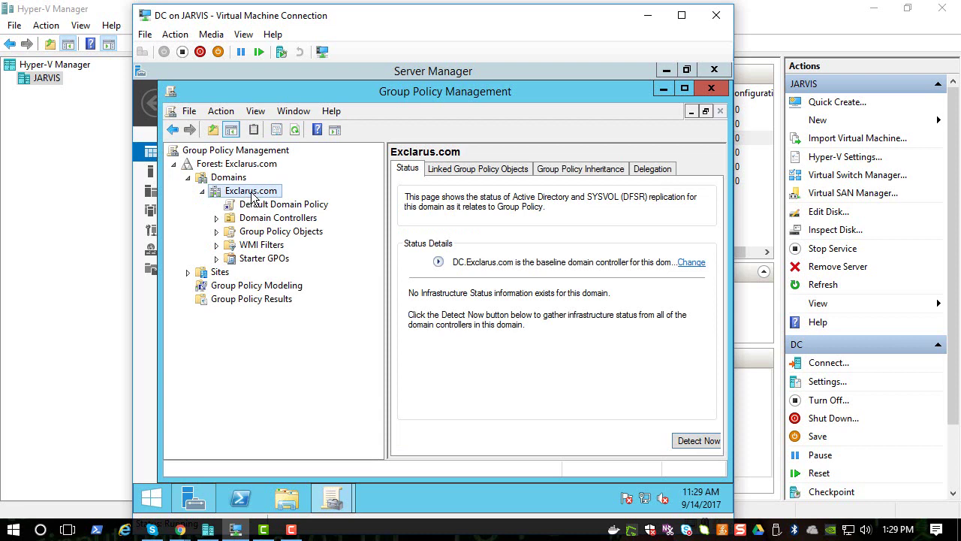
# Step: Create a GPO named 'Wallpaper' linked to Exclarus.com and select its new link
pyautogui.rightClick(253, 197)
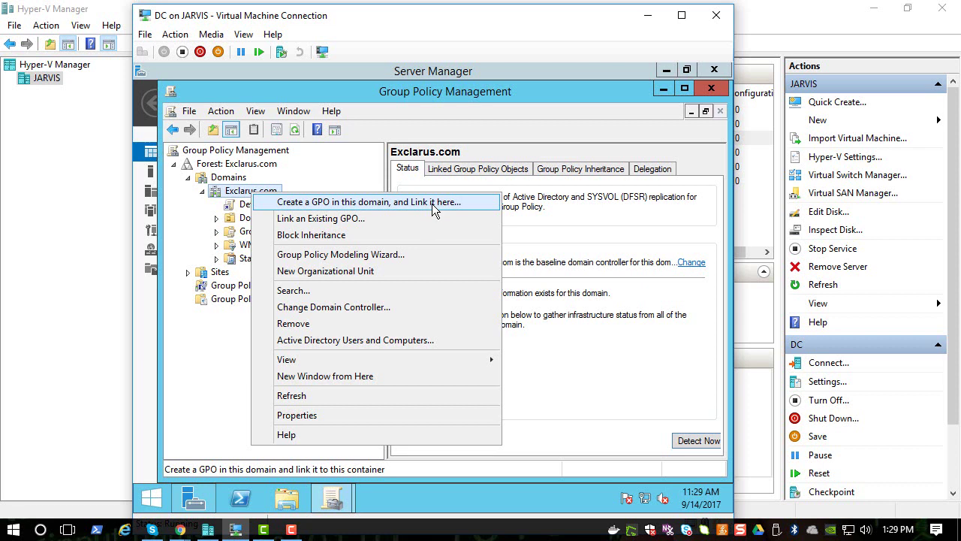
pyautogui.click(432, 204)
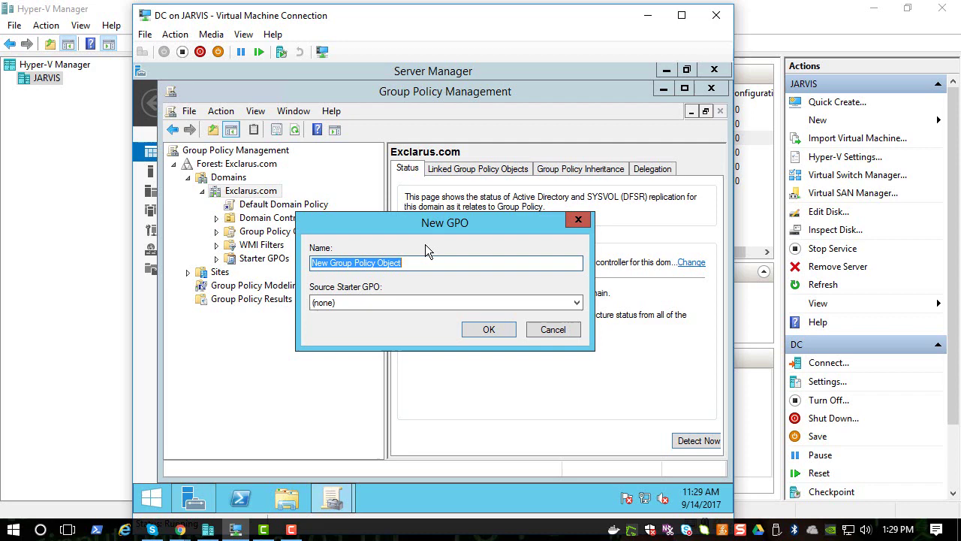
pyautogui.write('Wallpaper')
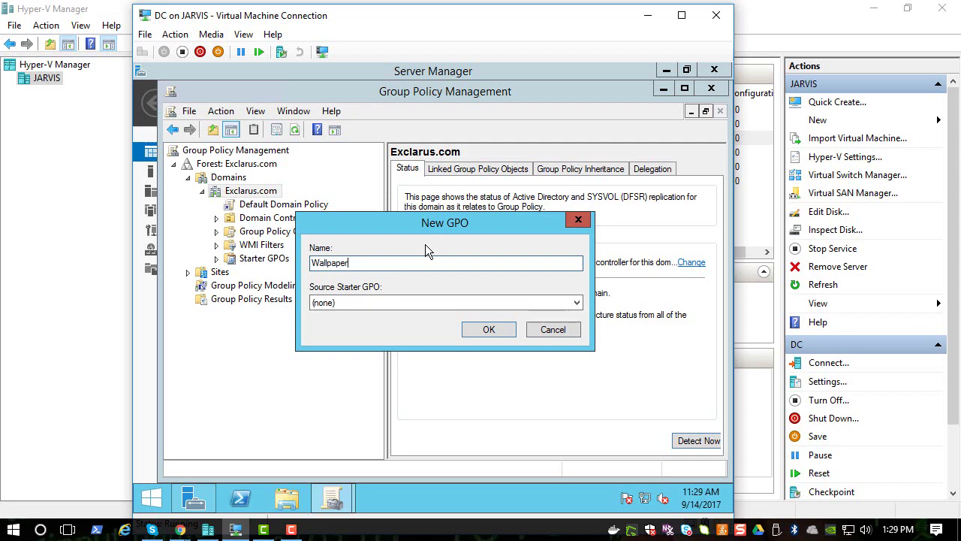
pyautogui.press('Return')
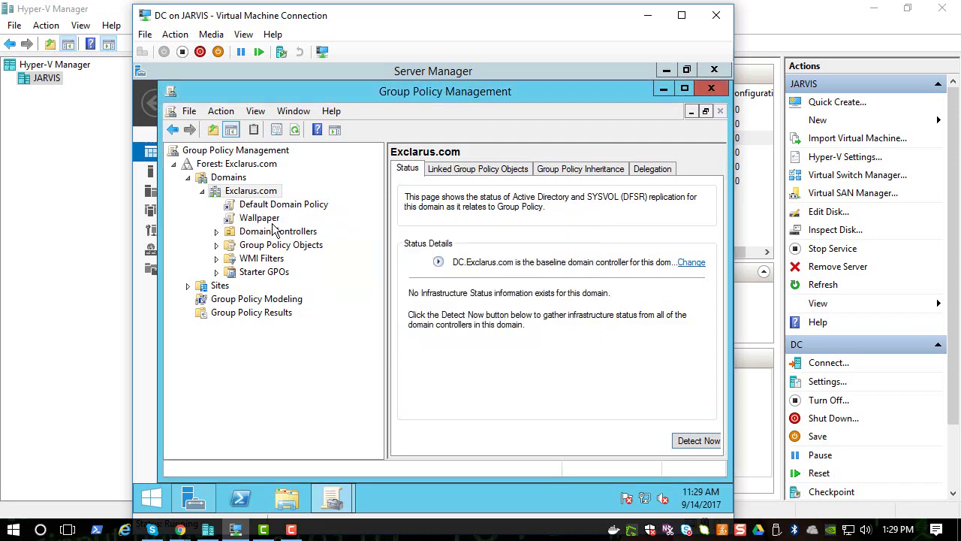
pyautogui.click(263, 219)
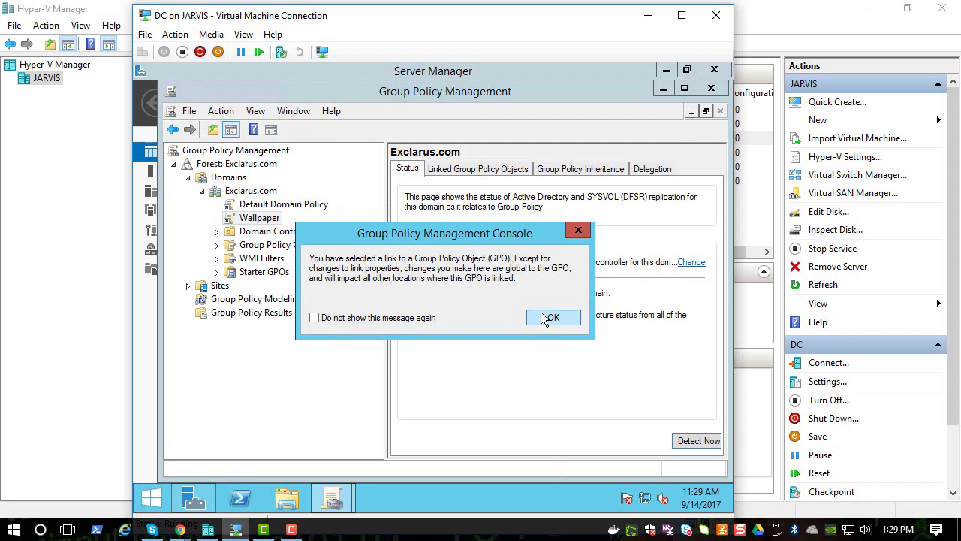
# Step: Open the Wallpaper GPO for editing in Group Policy Management Editor
pyautogui.click(549, 318)
pyautogui.rightClick(269, 222)
pyautogui.click(276, 229)
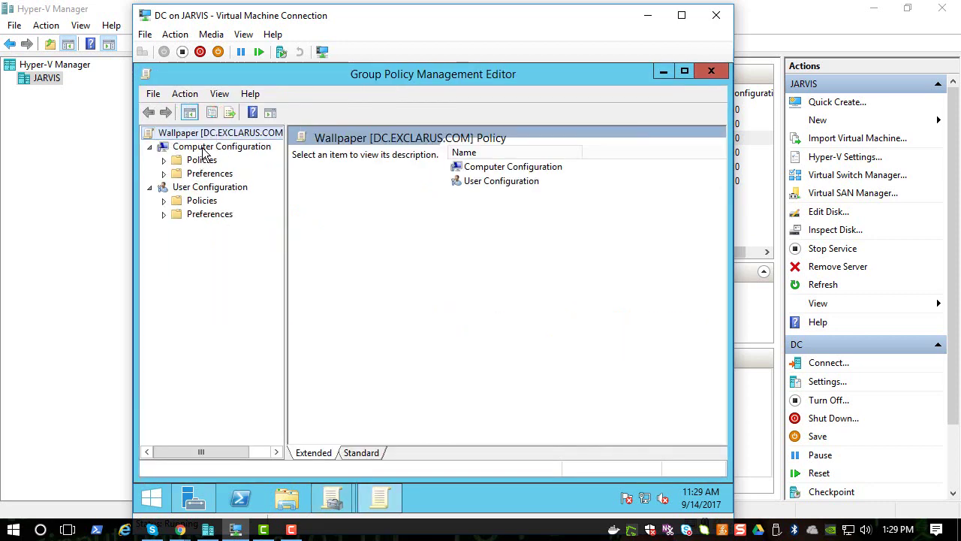
pyautogui.click(208, 149)
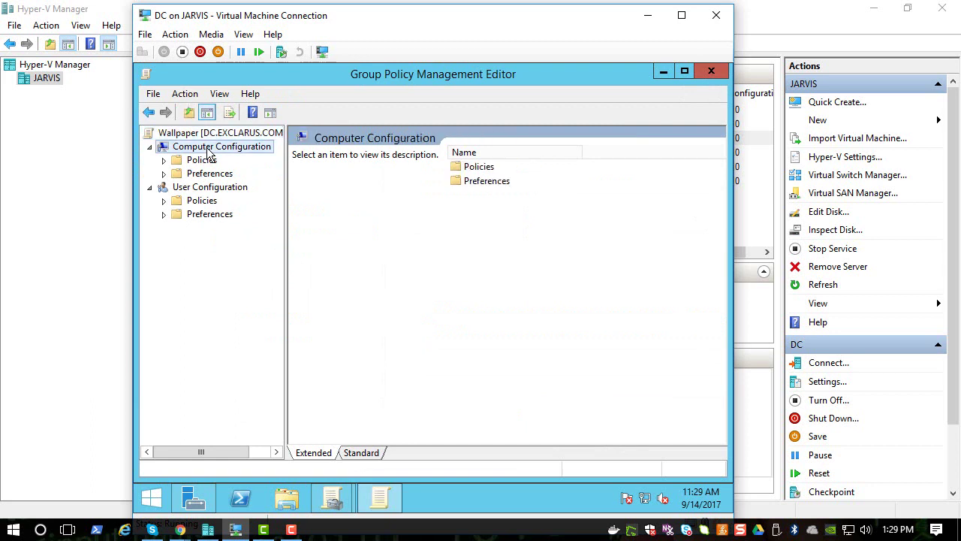
pyautogui.click(214, 189)
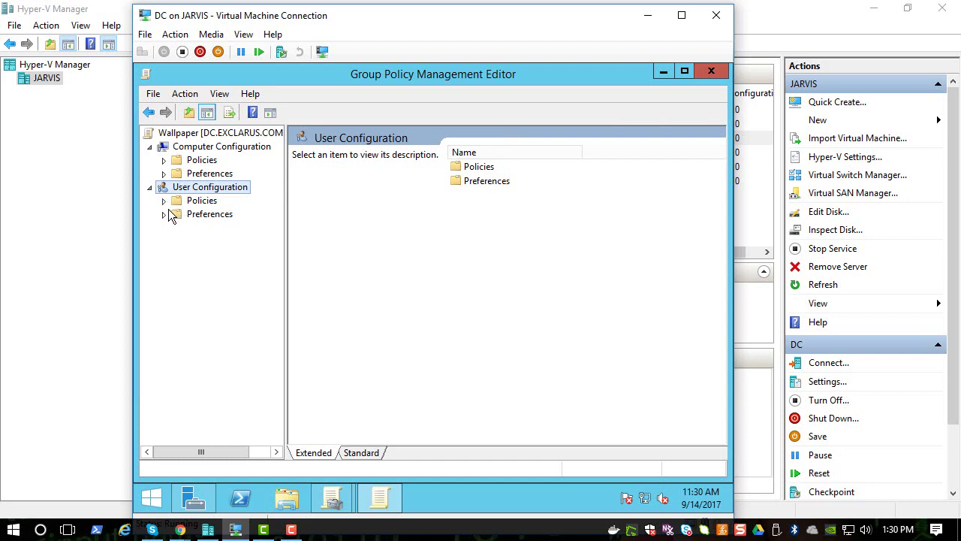
# Step: Expand User Configuration > Policies > Administrative Templates > Desktop and show the Desktop settings
pyautogui.click(164, 202)
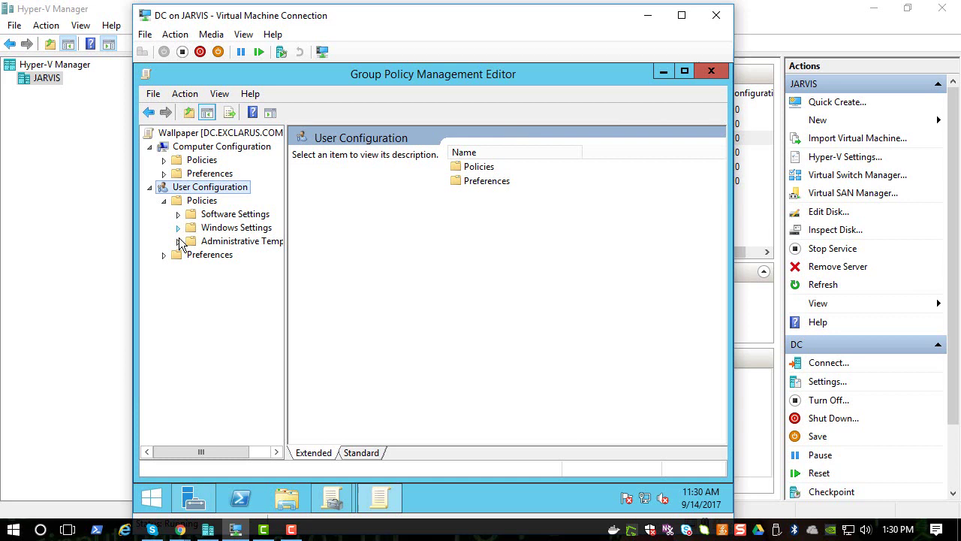
pyautogui.click(179, 242)
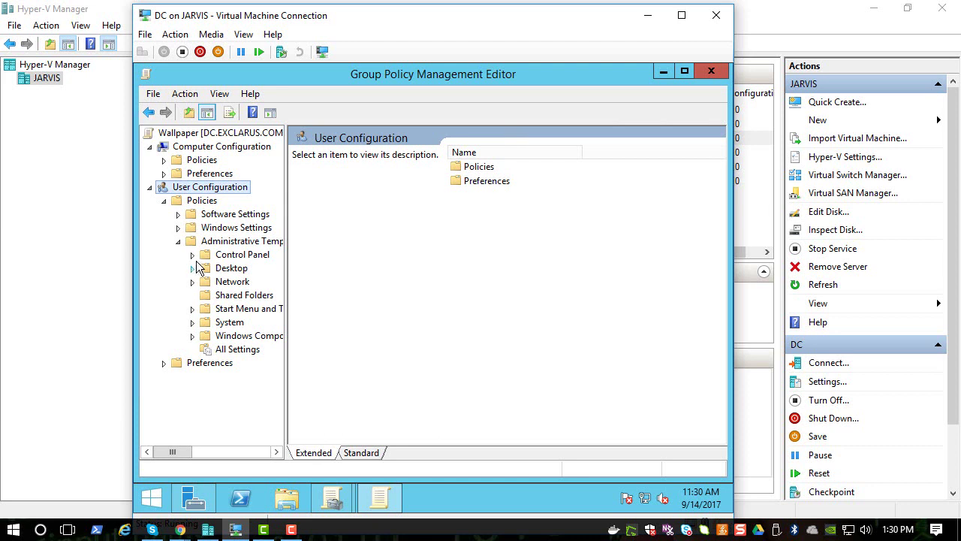
pyautogui.click(193, 256)
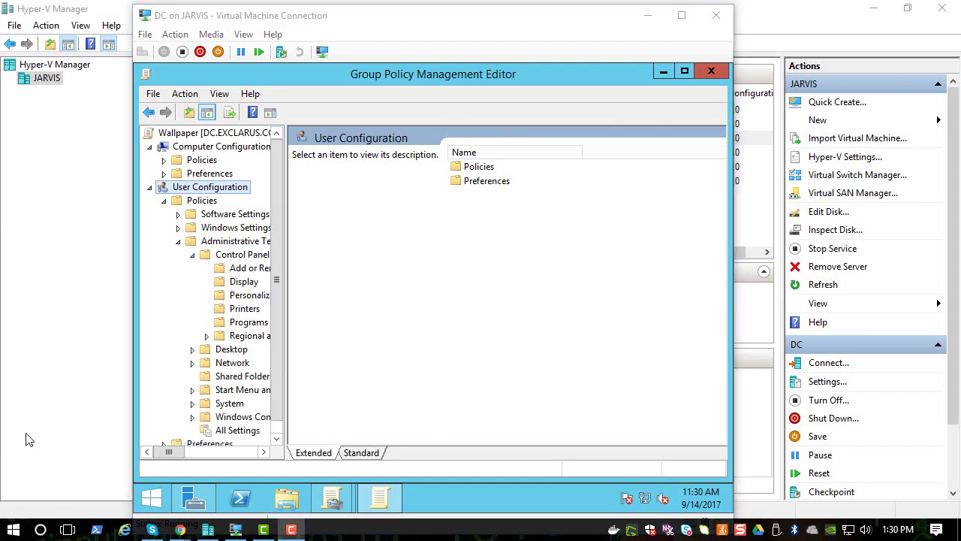
pyautogui.click(193, 255)
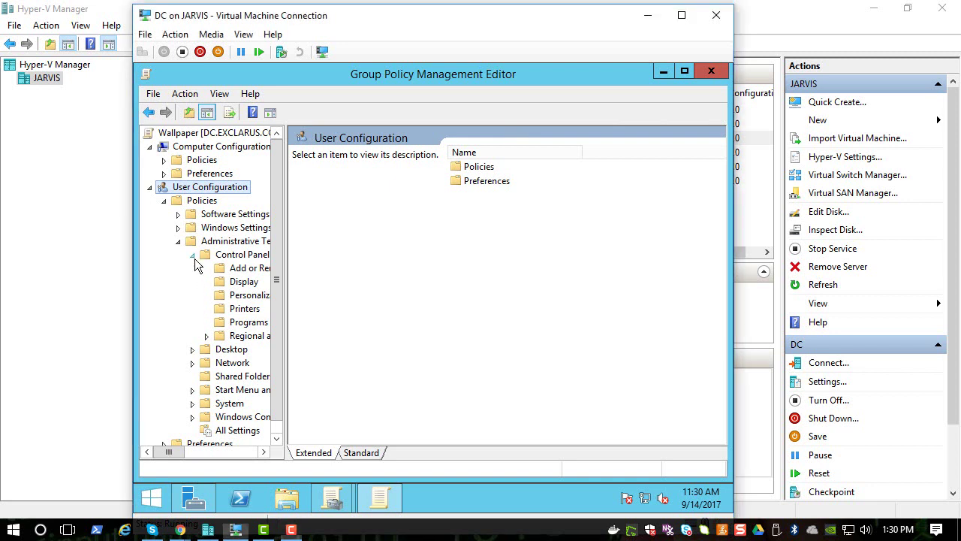
pyautogui.click(192, 268)
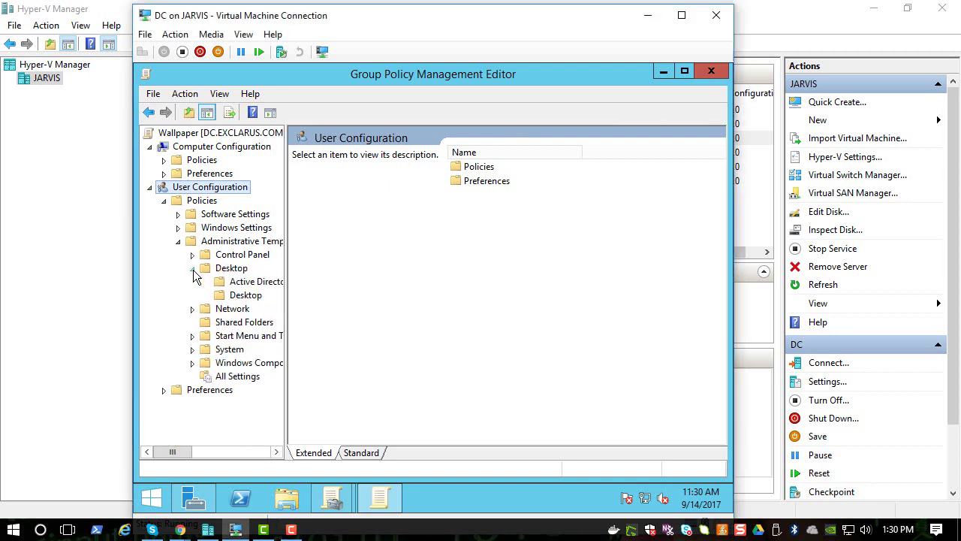
pyautogui.moveTo(286, 273); pyautogui.dragTo(326, 272)
pyautogui.click(240, 295)
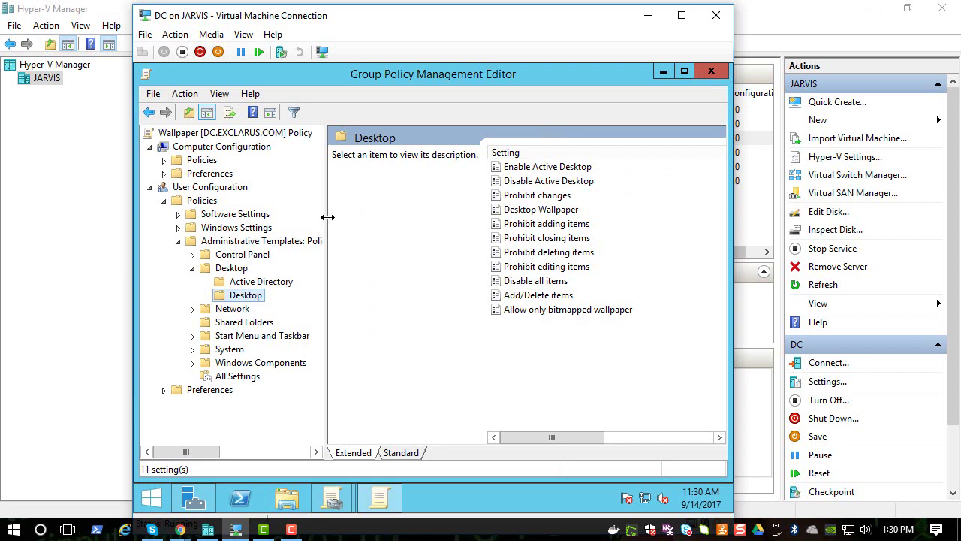
pyautogui.moveTo(325, 217); pyautogui.dragTo(289, 218)
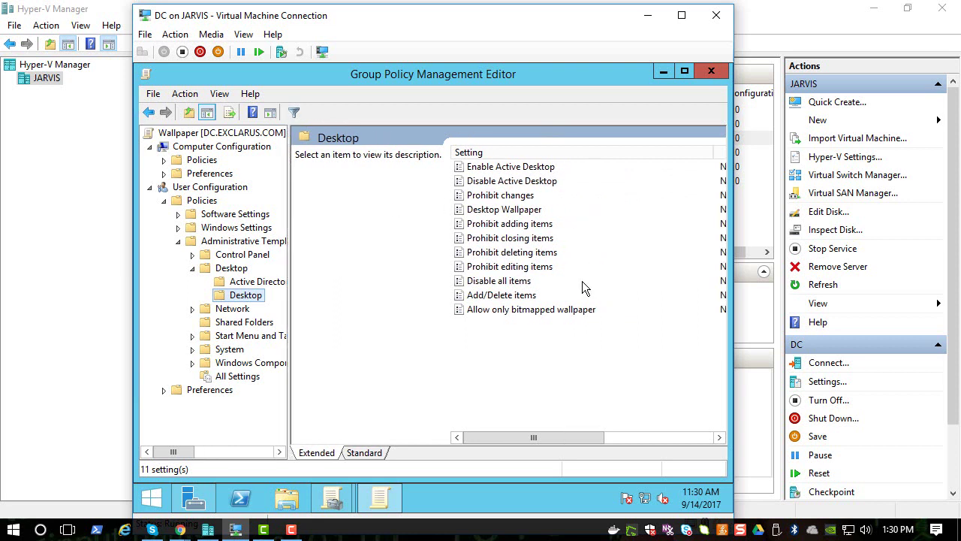
pyautogui.moveTo(554, 437)
pyautogui.mouseDown()
pyautogui.moveTo(590, 441)
pyautogui.moveTo(541, 434)
pyautogui.mouseUp()
# Step: Open the Desktop Wallpaper policy and set it to Enabled
pyautogui.click(518, 170)
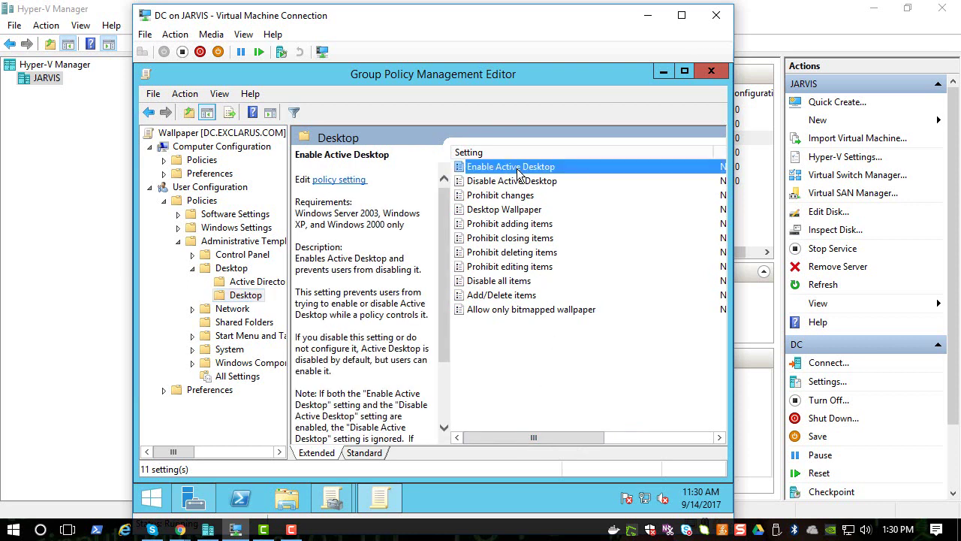
pyautogui.click(510, 210)
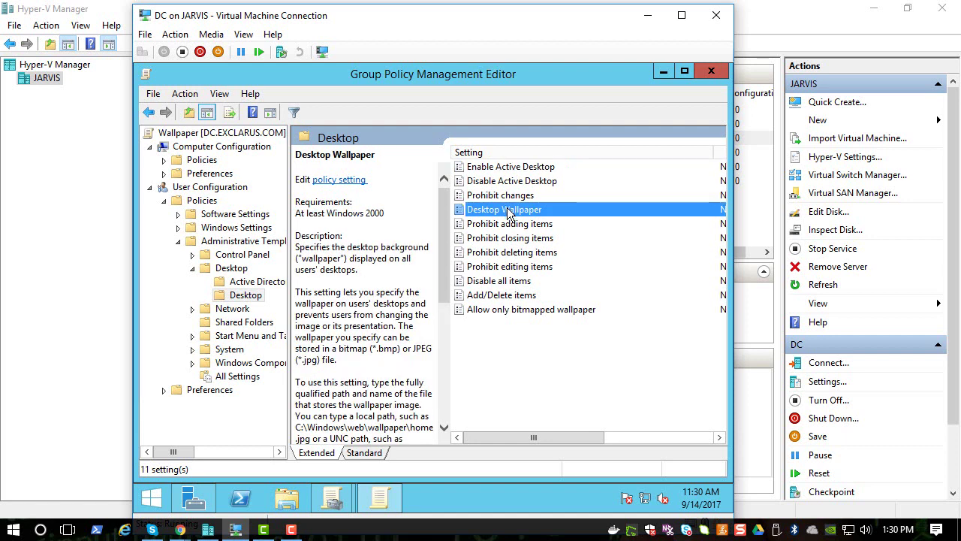
pyautogui.doubleClick(507, 210)
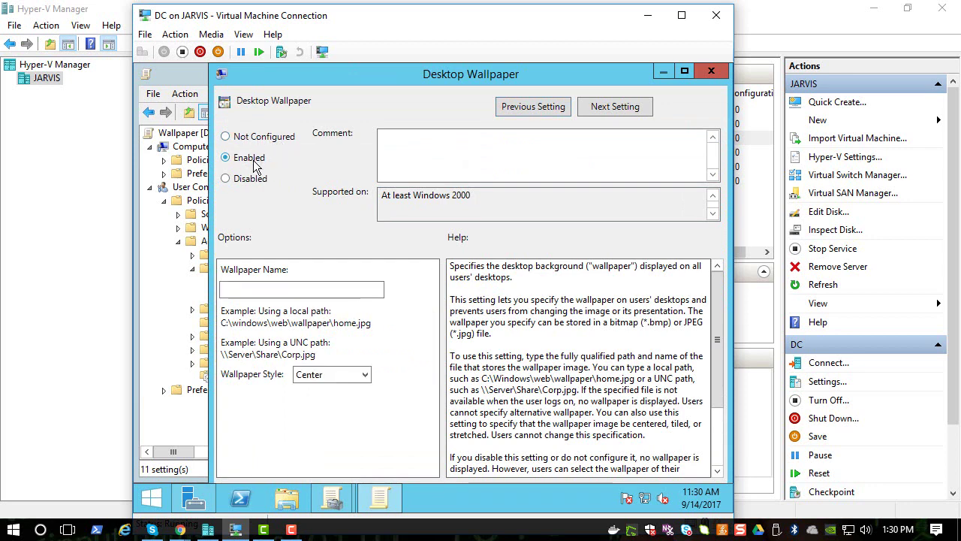
pyautogui.click(288, 287)
# Step: Switch the DC view to full screen, focus Wallpaper Name, then minimize to the host
pyautogui.click(244, 35)
pyautogui.click(252, 50)
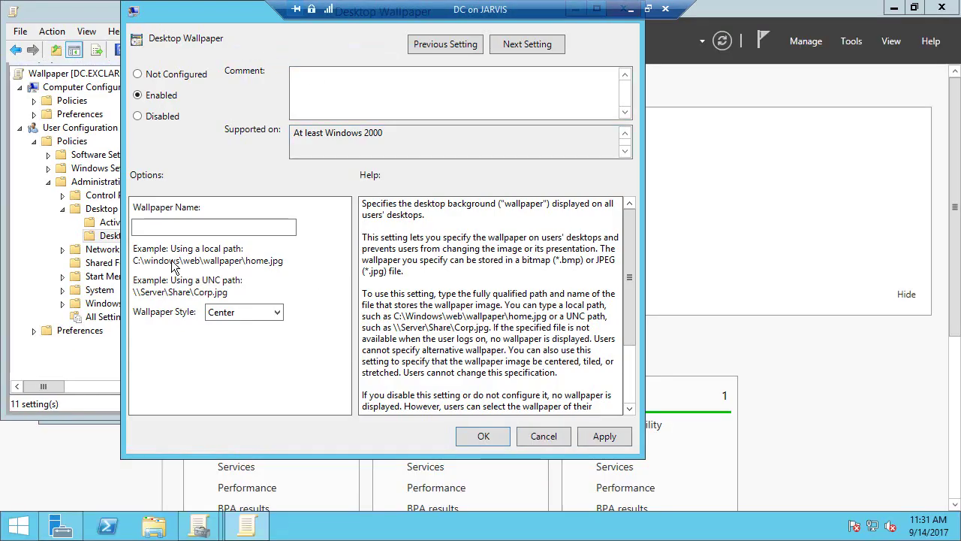
pyautogui.click(168, 227)
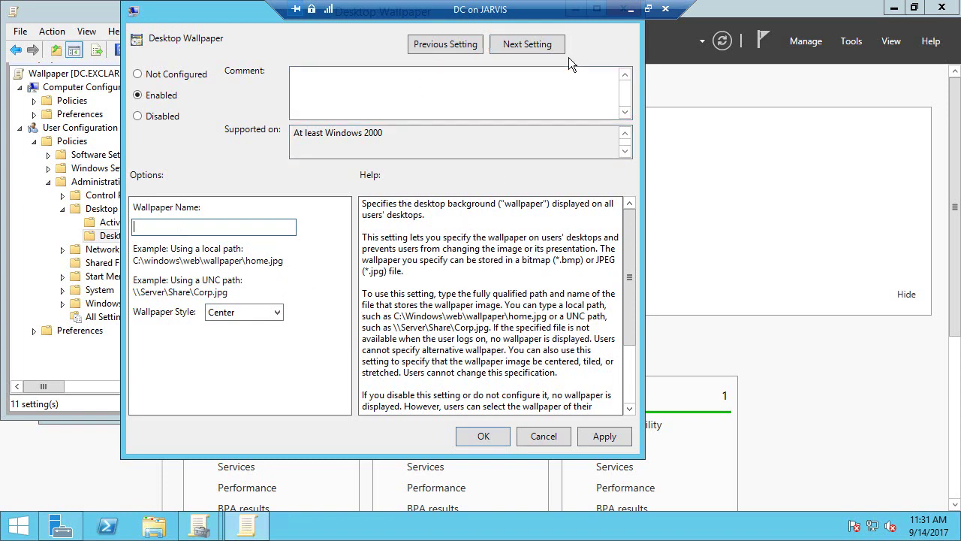
pyautogui.click(631, 9)
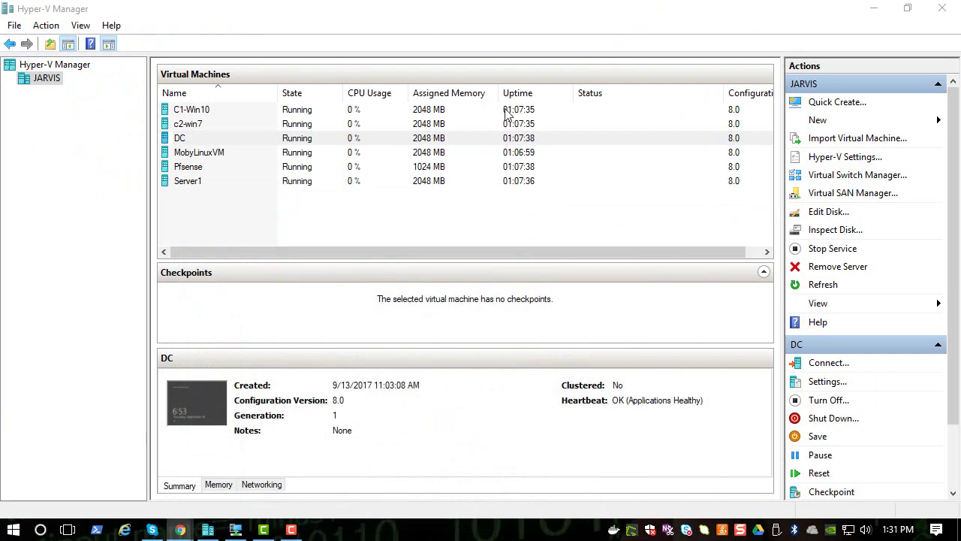
# Step: Connect to Server1 at 800 by 600 and sign in as Administrator with the account password
pyautogui.click(194, 187)
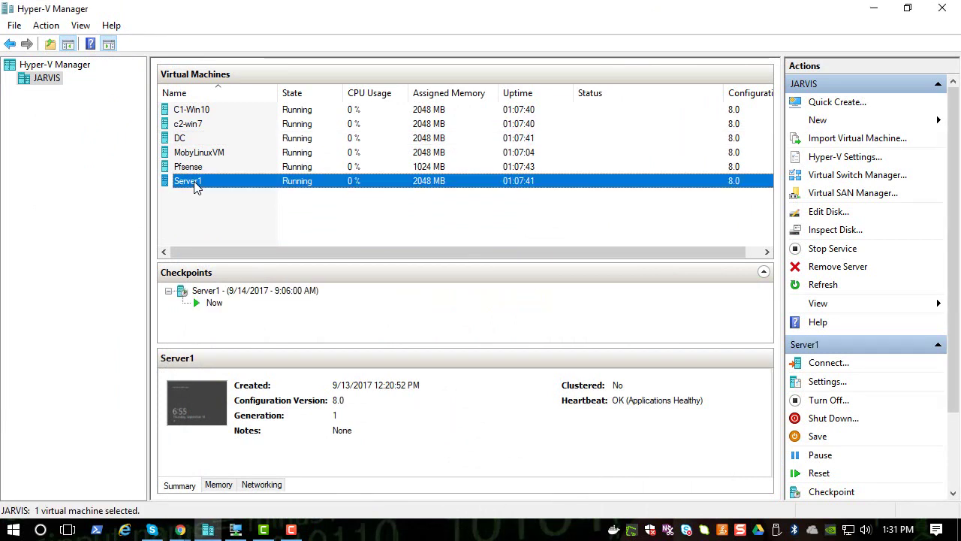
pyautogui.rightClick(193, 187)
pyautogui.click(204, 188)
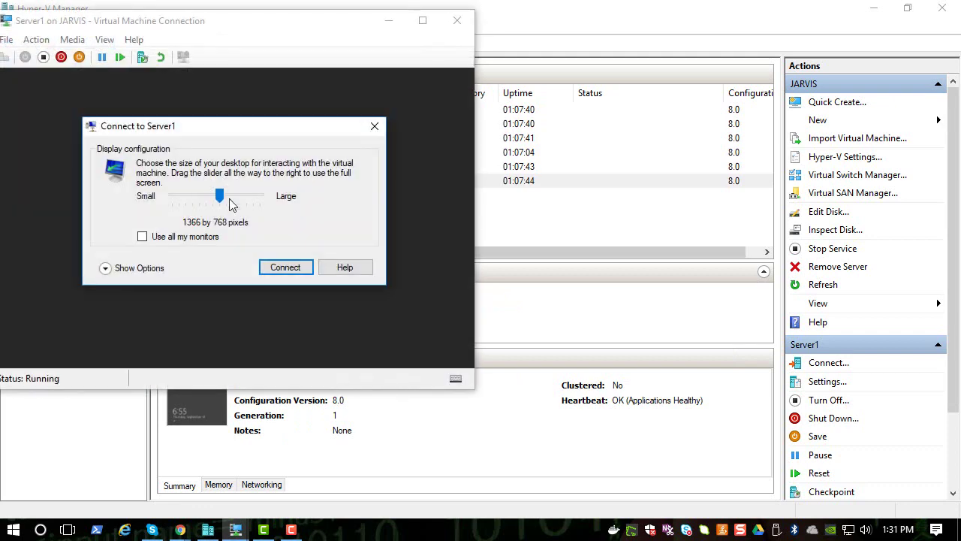
pyautogui.moveTo(219, 197); pyautogui.dragTo(186, 197)
pyautogui.click(272, 266)
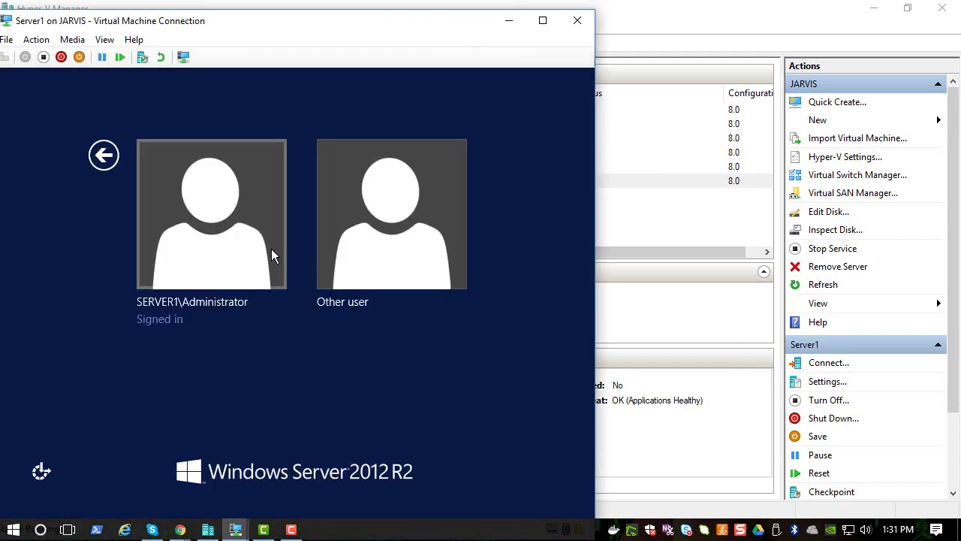
pyautogui.click(271, 248)
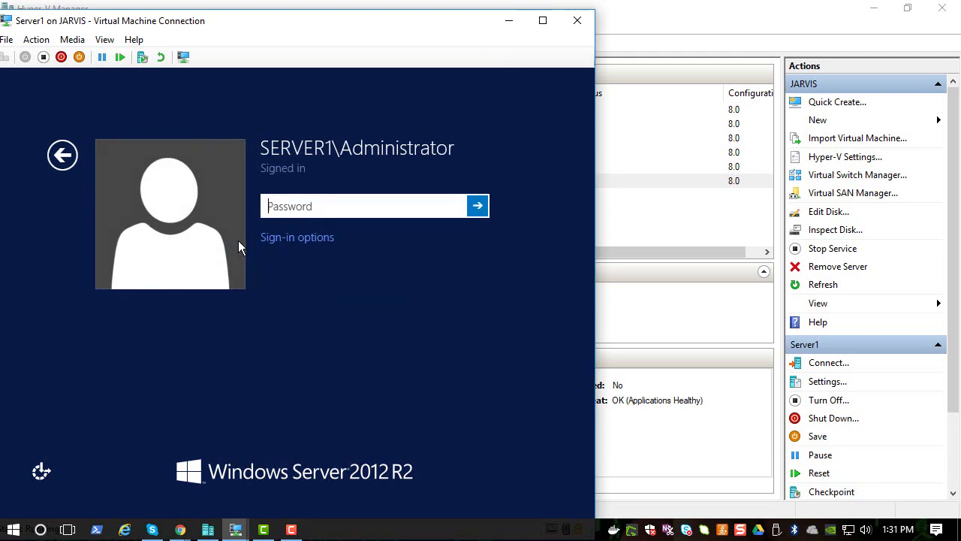
pyautogui.write('Password123')
pyautogui.press('Return')
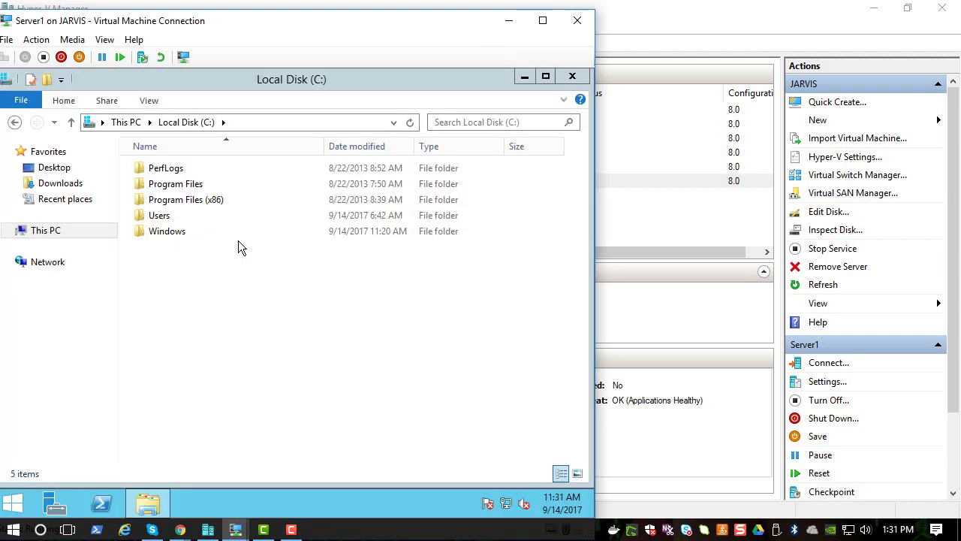
# Step: Create a new folder named 'share' on Local Disk (C:)
pyautogui.click(73, 228)
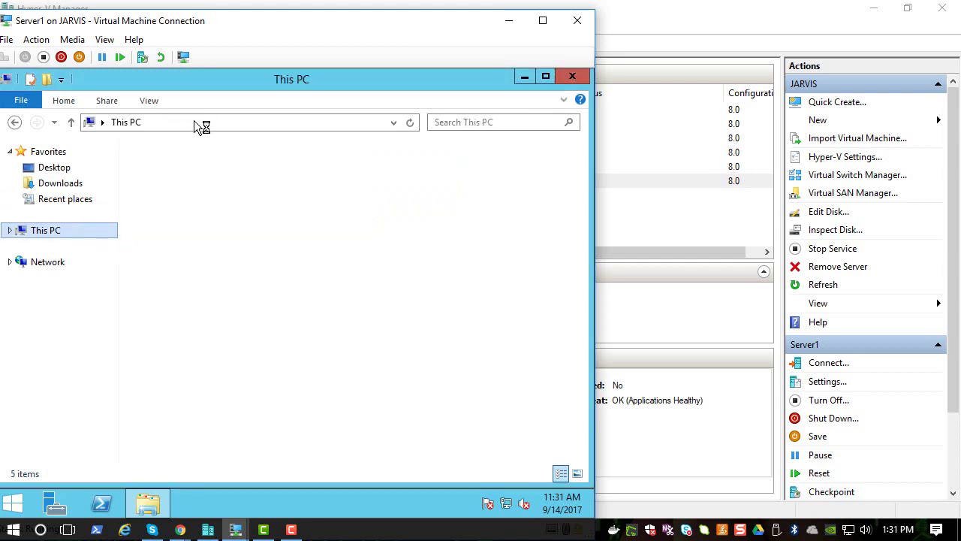
pyautogui.doubleClick(343, 327)
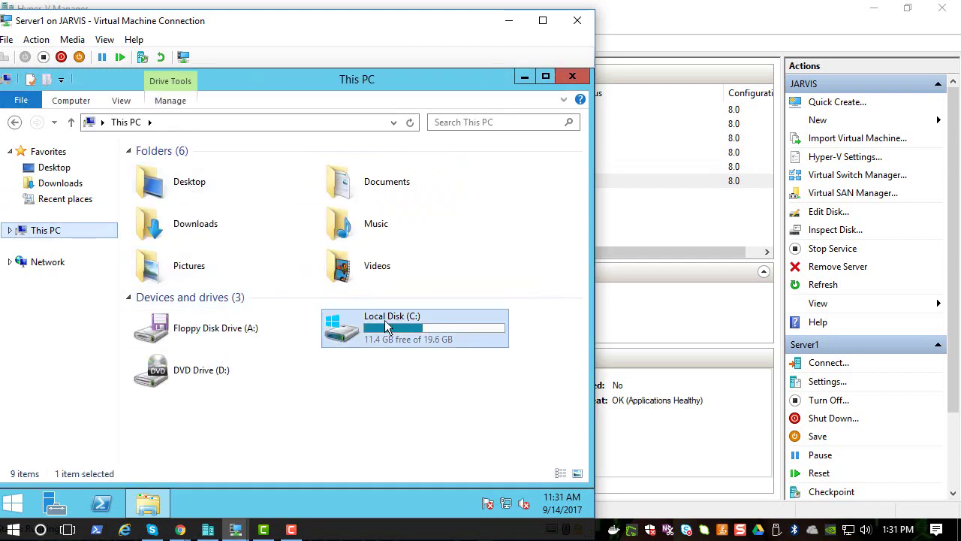
pyautogui.rightClick(335, 352)
pyautogui.moveTo(467, 326)
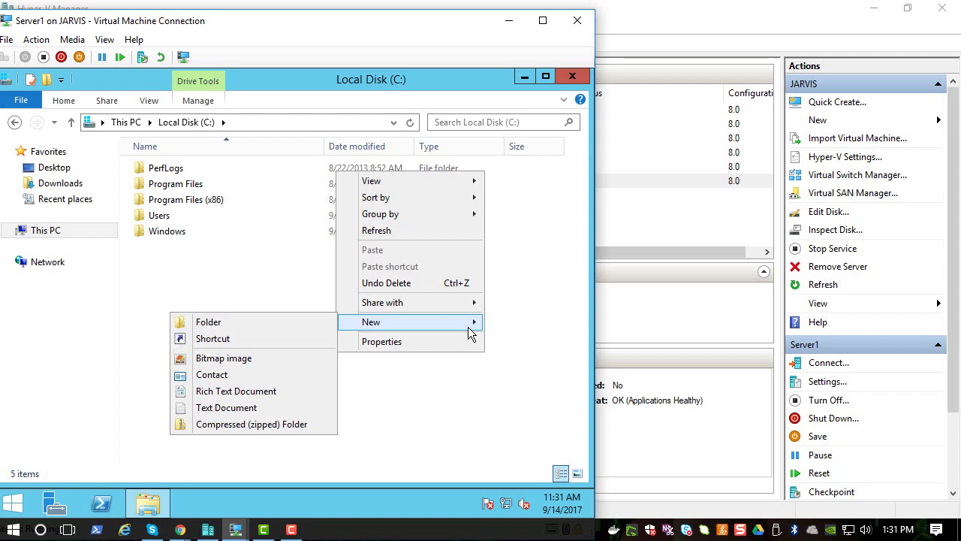
pyautogui.click(309, 324)
pyautogui.write('shae')
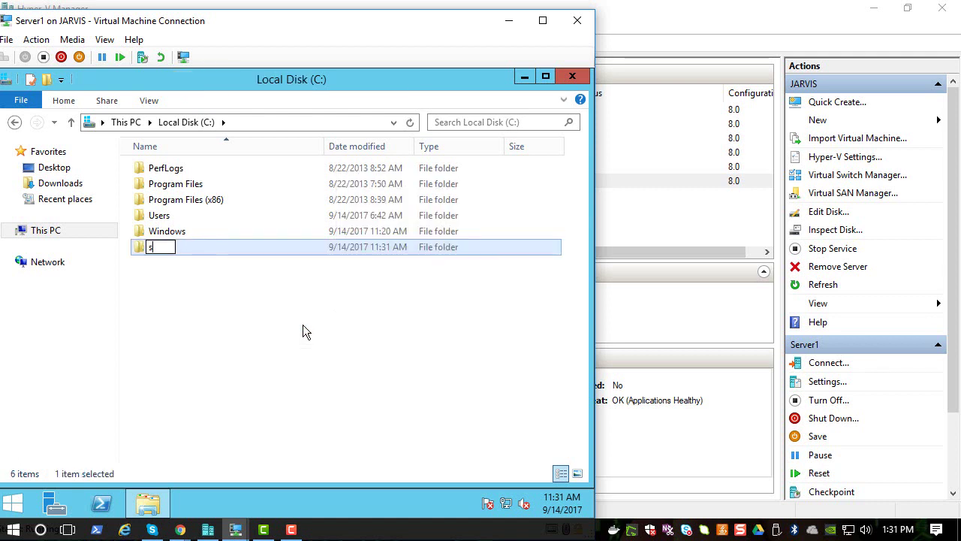
pyautogui.press('BackSpace')
pyautogui.press('BackSpace')
pyautogui.write('are')
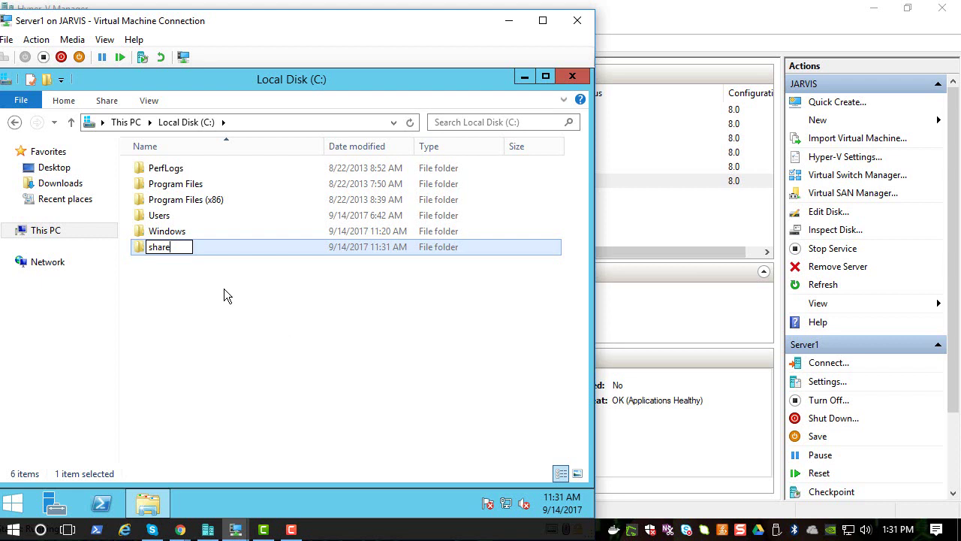
pyautogui.click(161, 262)
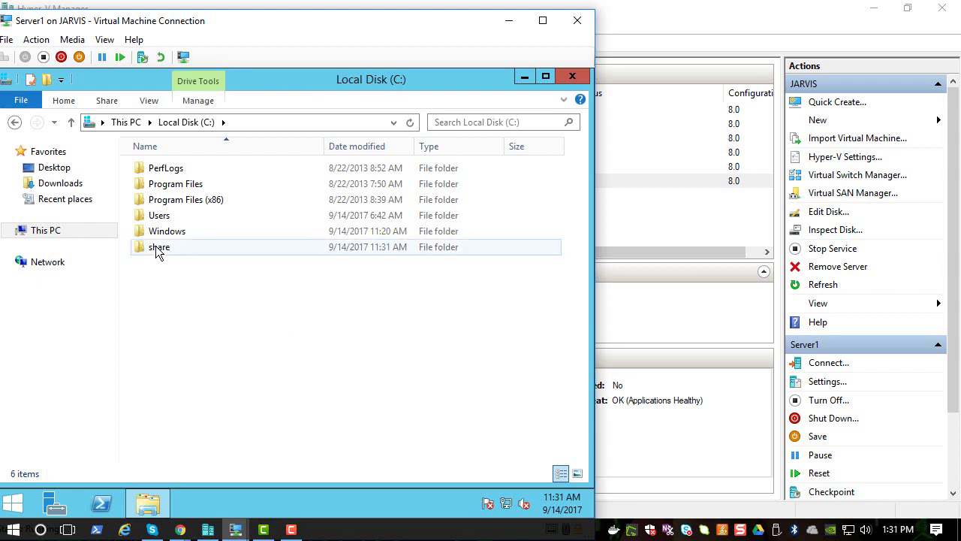
pyautogui.doubleClick(156, 246)
pyautogui.click(15, 123)
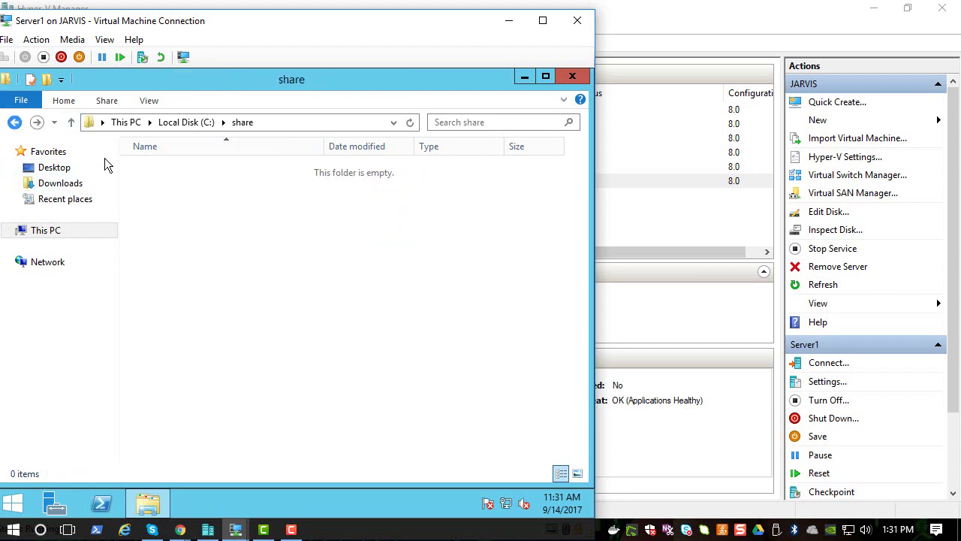
# Step: In the share folder's Advanced Sharing, turn on Share this folder
pyautogui.rightClick(163, 218)
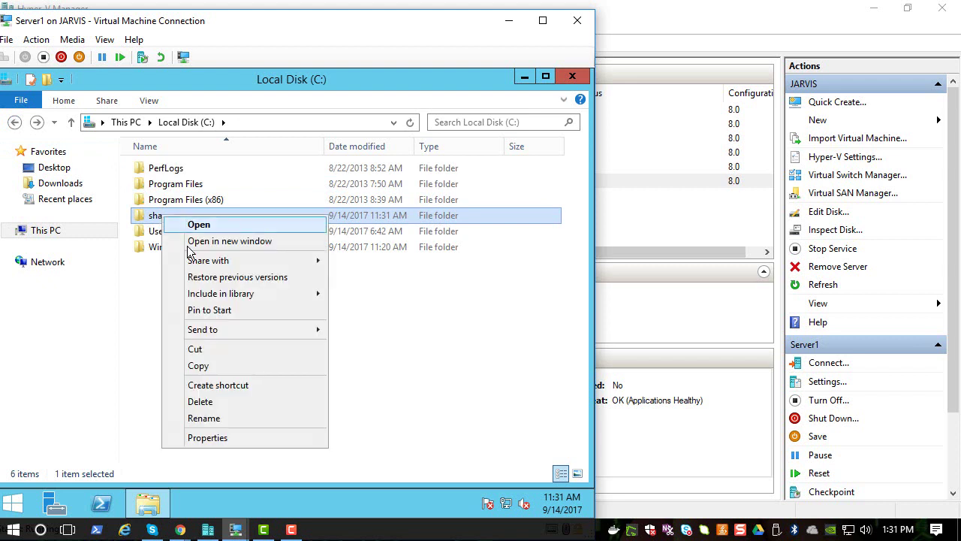
pyautogui.click(209, 439)
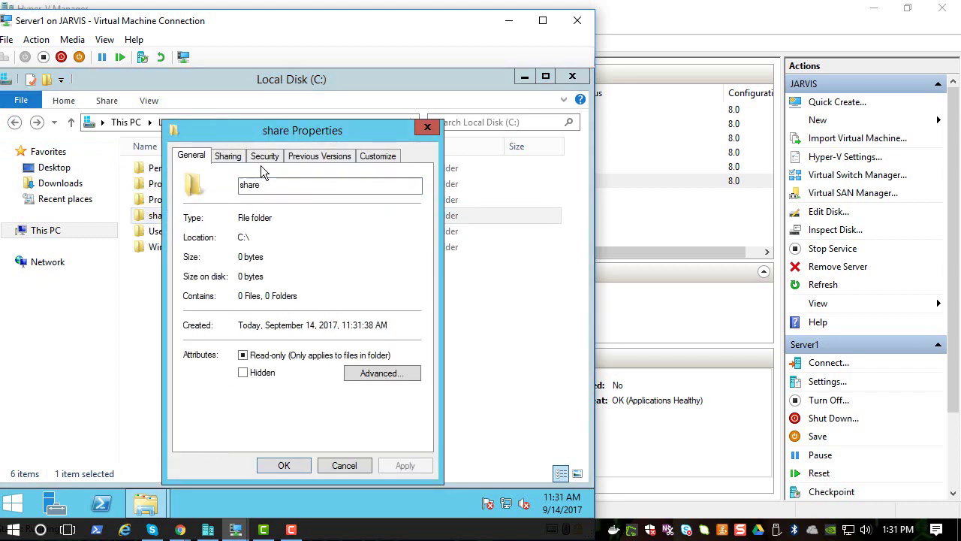
pyautogui.click(263, 157)
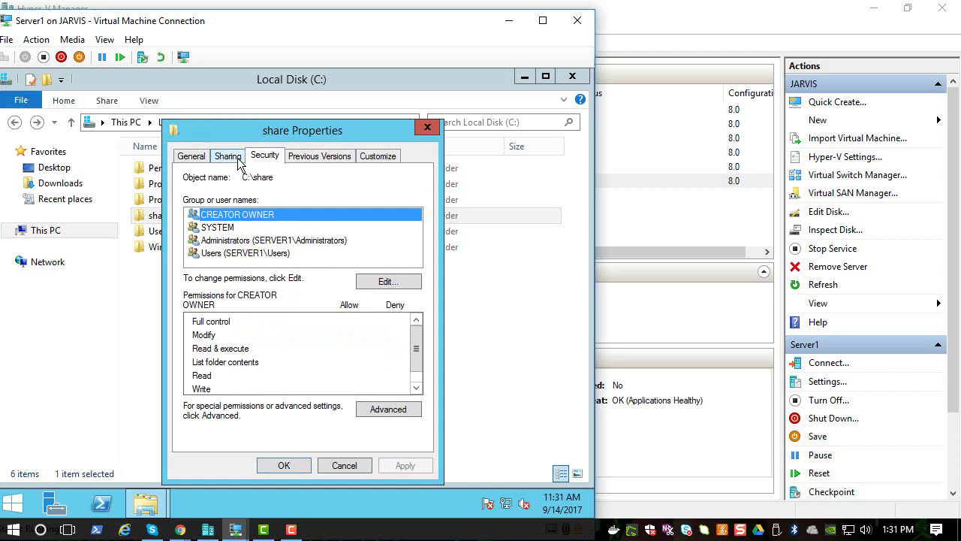
pyautogui.click(239, 160)
pyautogui.click(236, 338)
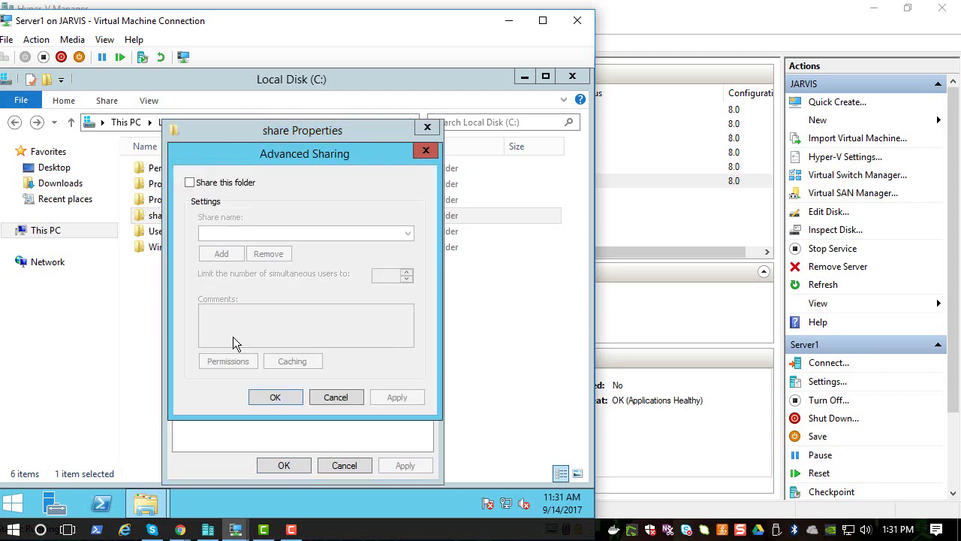
pyautogui.click(209, 187)
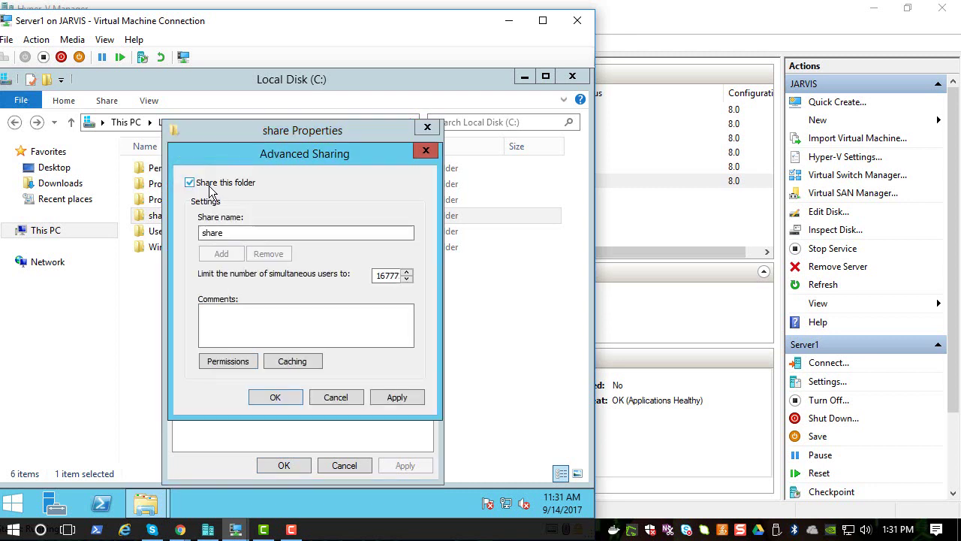
# Step: Limit Everyone's share permission to Read and confirm all the sharing dialogs
pyautogui.click(240, 362)
pyautogui.click(364, 336)
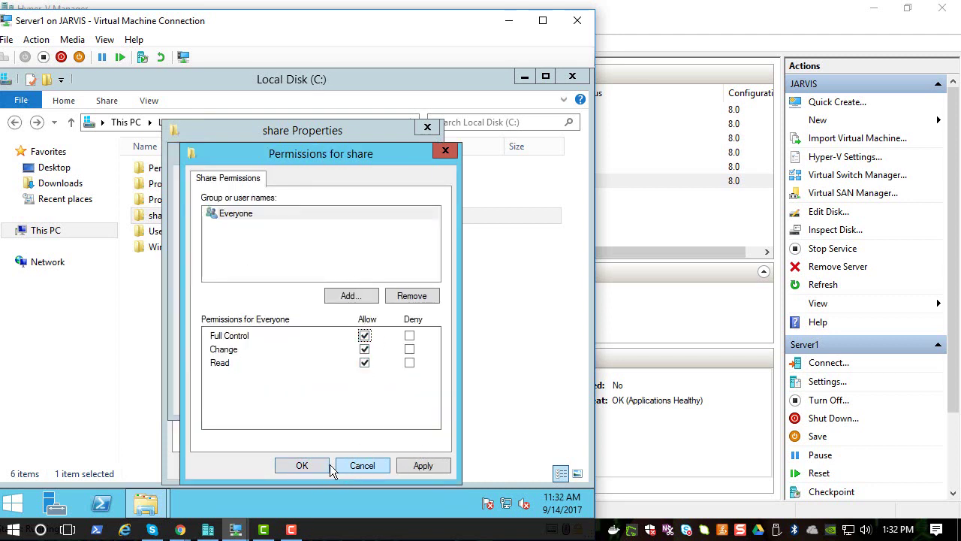
pyautogui.click(365, 340)
pyautogui.click(365, 350)
pyautogui.click(419, 465)
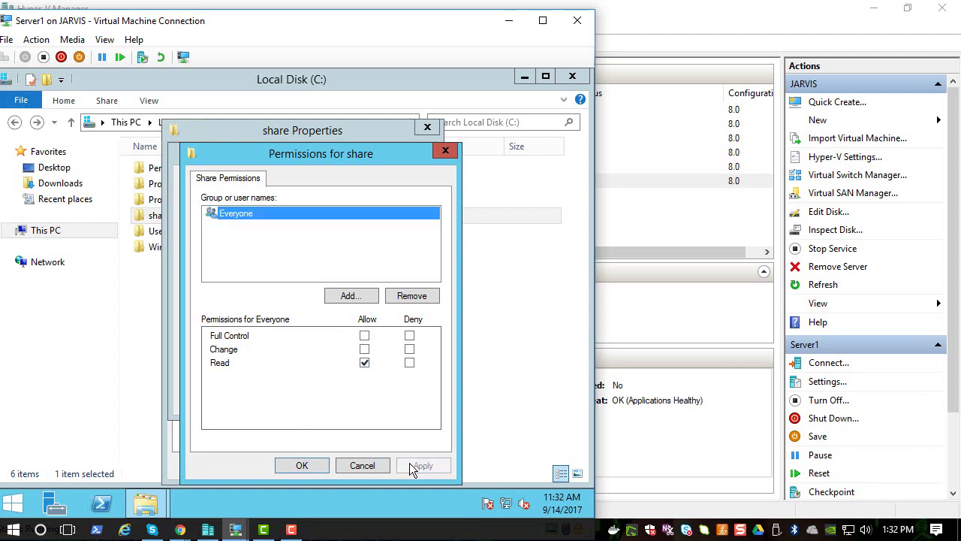
pyautogui.click(317, 469)
pyautogui.click(404, 400)
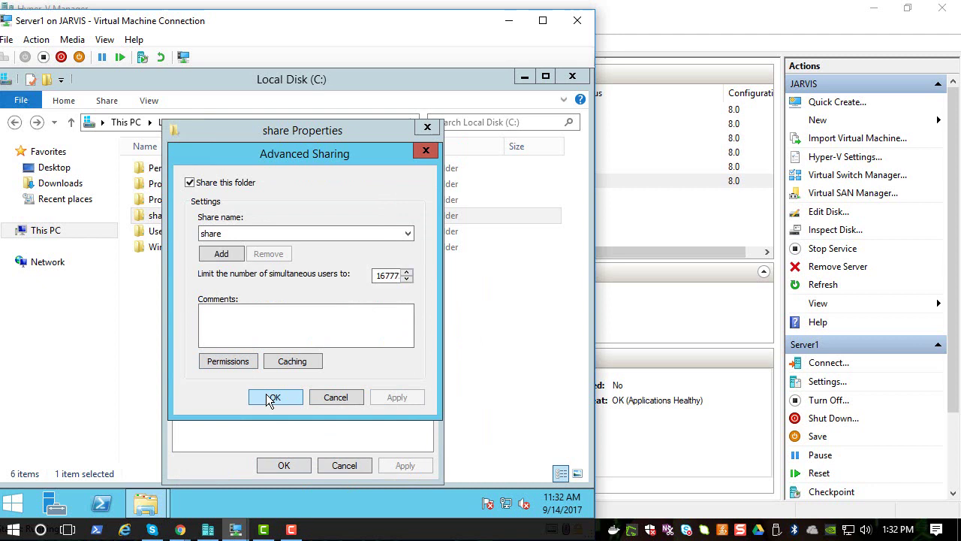
pyautogui.click(272, 398)
pyautogui.click(284, 466)
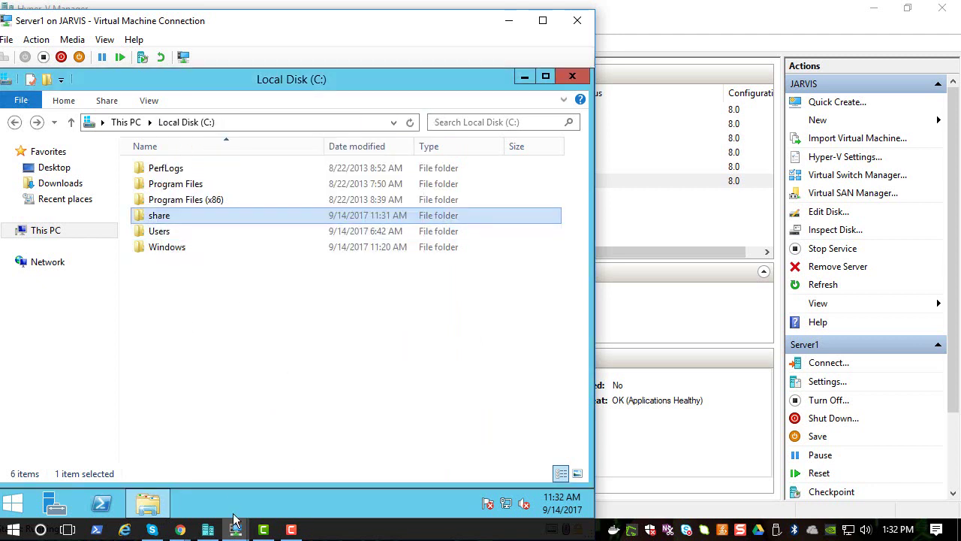
pyautogui.moveTo(236, 534)
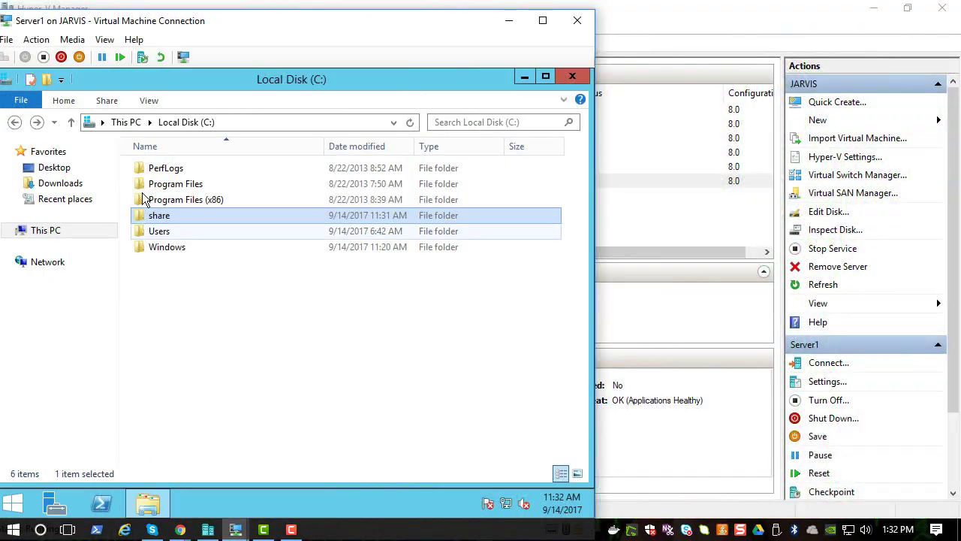
# Step: Connect to the c2-win7 client and close its leftover browser and command prompt windows
pyautogui.click(208, 530)
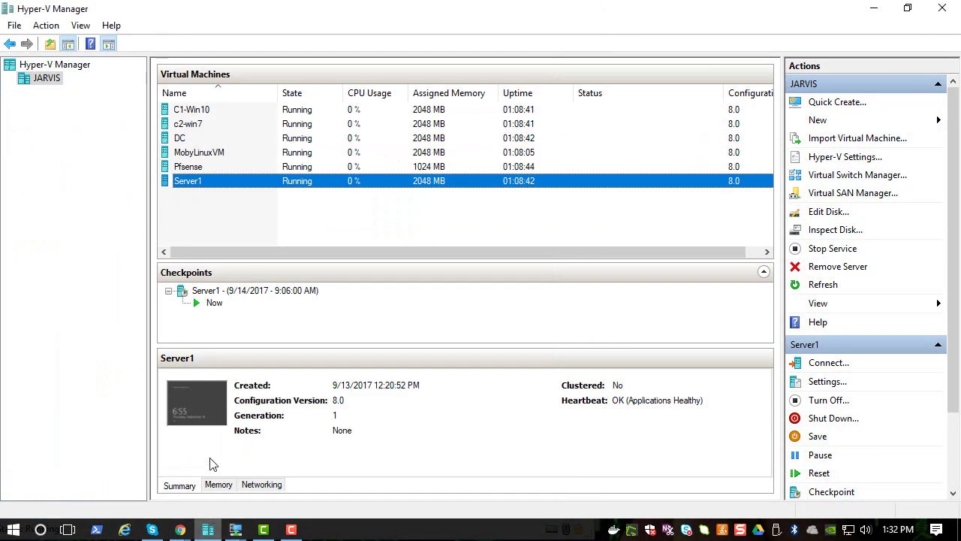
pyautogui.click(192, 111)
pyautogui.rightClick(196, 109)
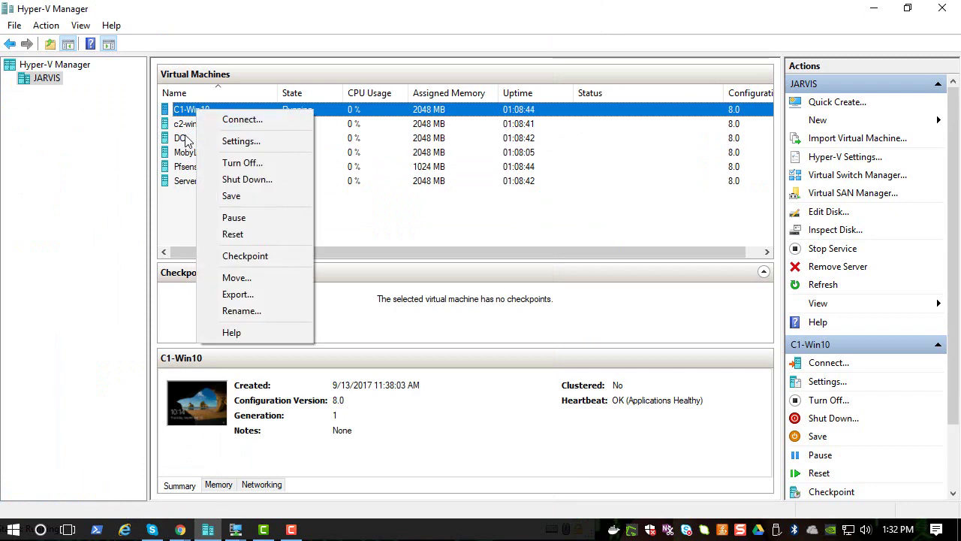
pyautogui.click(185, 125)
pyautogui.rightClick(187, 126)
pyautogui.click(197, 133)
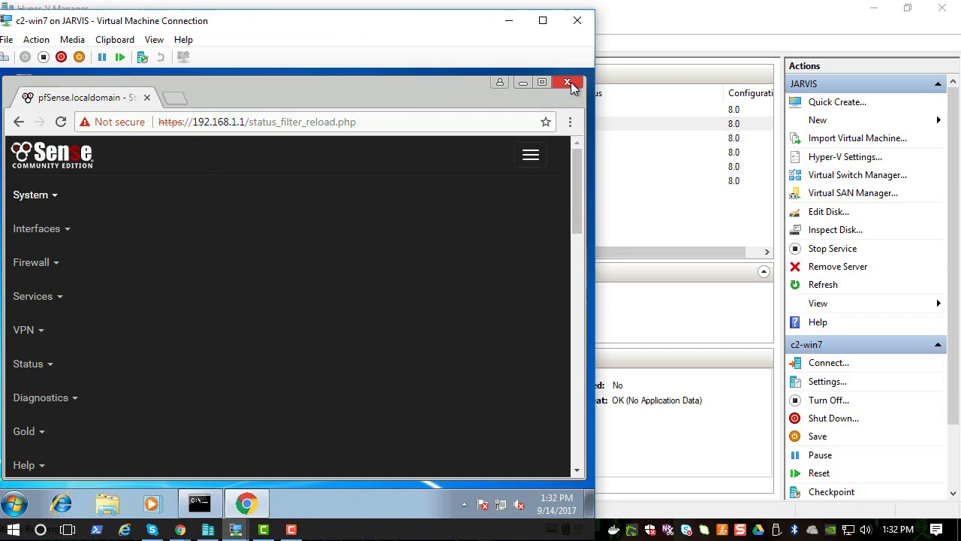
pyautogui.click(571, 81)
pyautogui.click(502, 100)
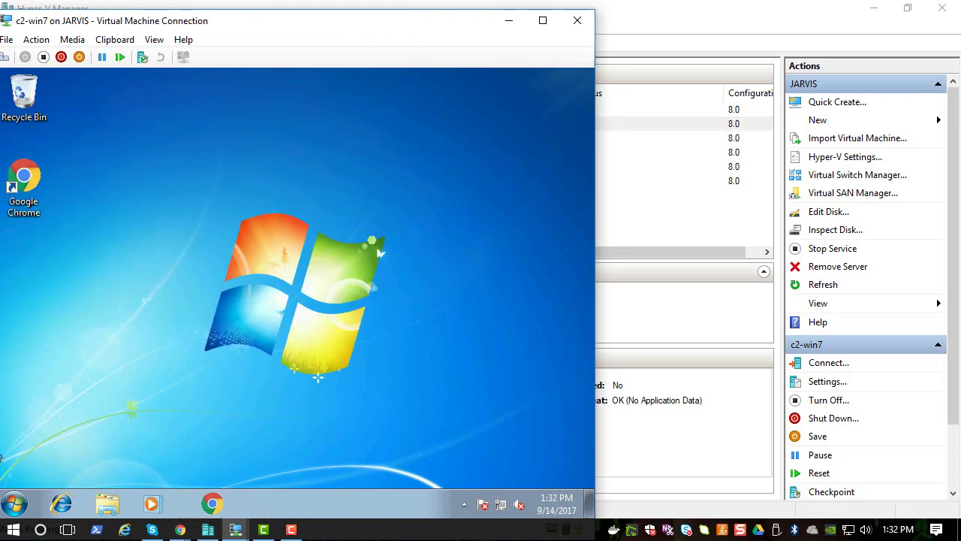
# Step: Open \\server1\share from the Start search, close it, and minimize the client window
pyautogui.click(15, 505)
pyautogui.write('\\\\server')
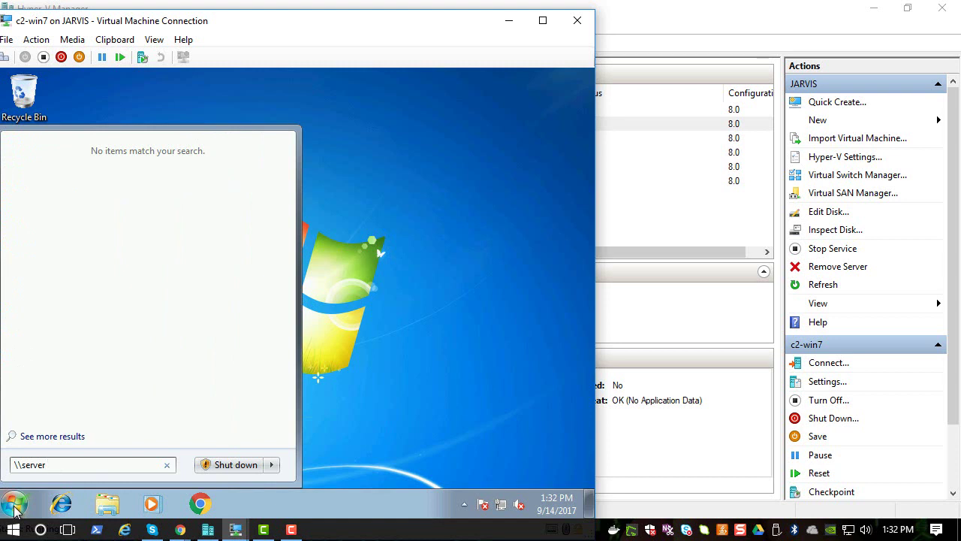
pyautogui.write('1\\shra')
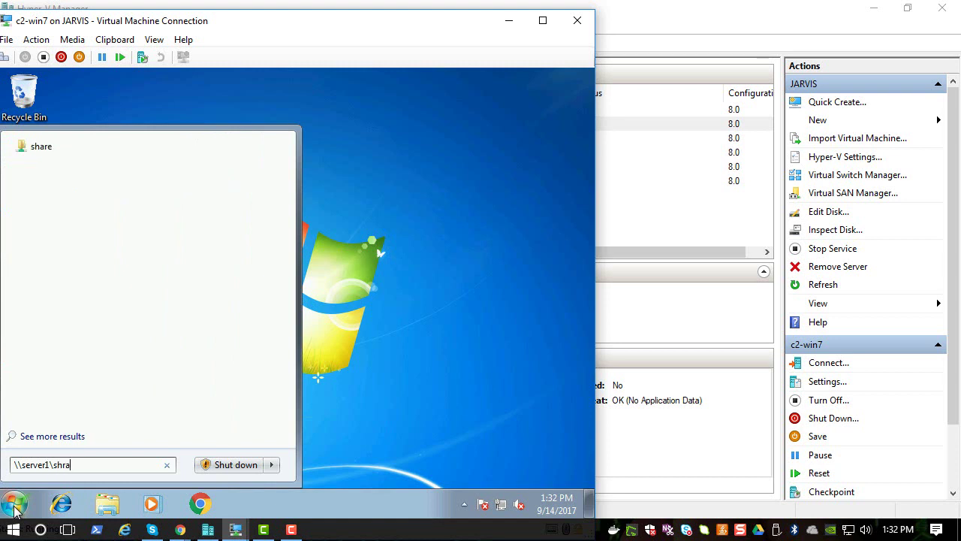
pyautogui.write('e')
pyautogui.write('a')
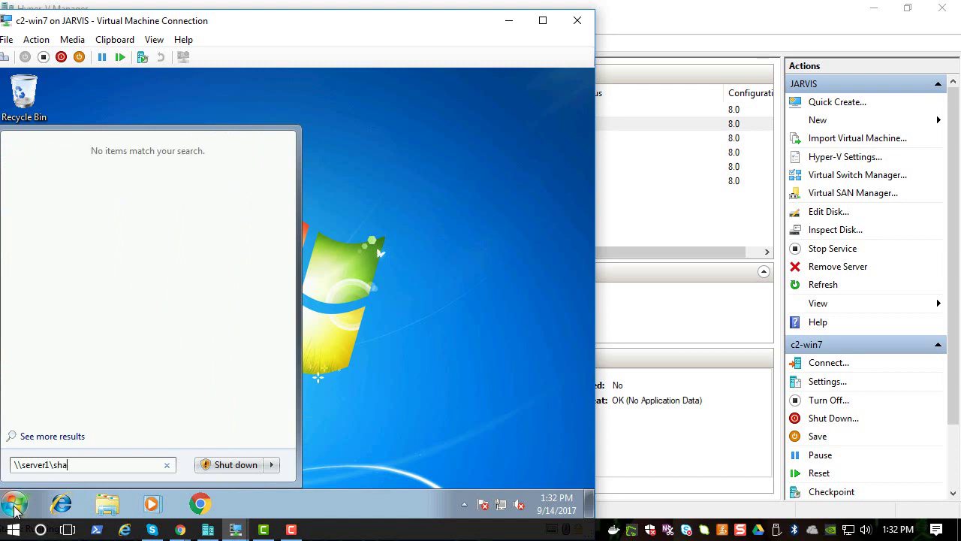
pyautogui.press('Return')
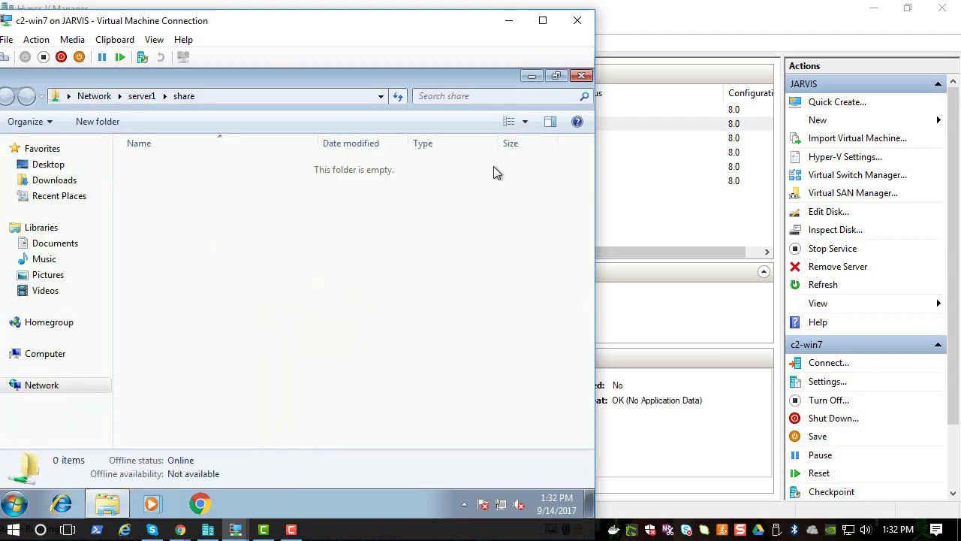
pyautogui.click(580, 76)
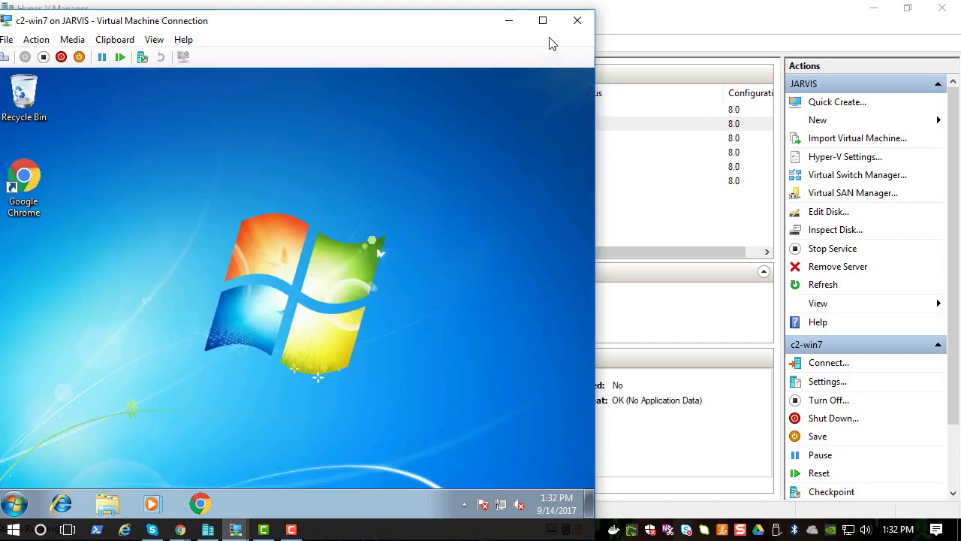
pyautogui.click(511, 24)
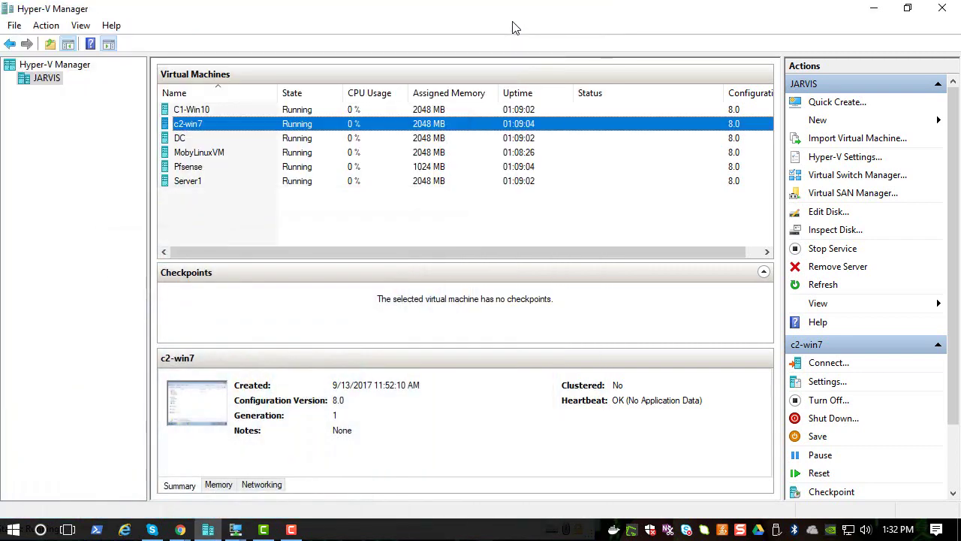
# Step: Connect to Server1, open the share folder, then minimize its window
pyautogui.click(208, 185)
pyautogui.rightClick(208, 184)
pyautogui.click(222, 187)
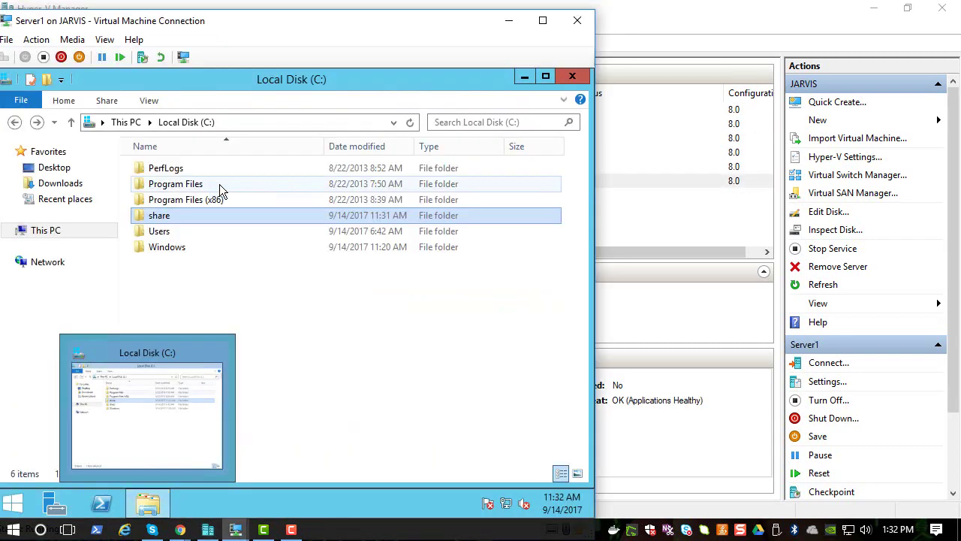
pyautogui.doubleClick(180, 219)
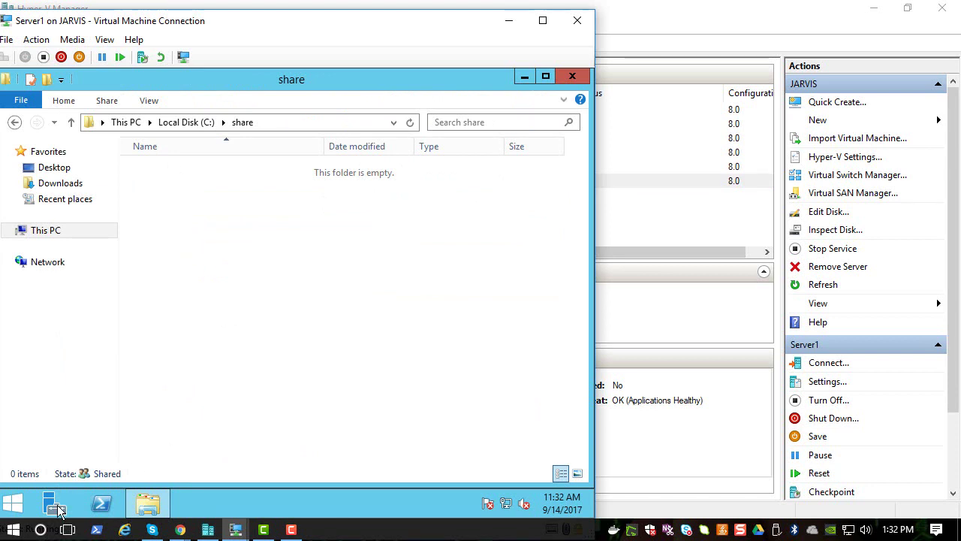
pyautogui.click(148, 503)
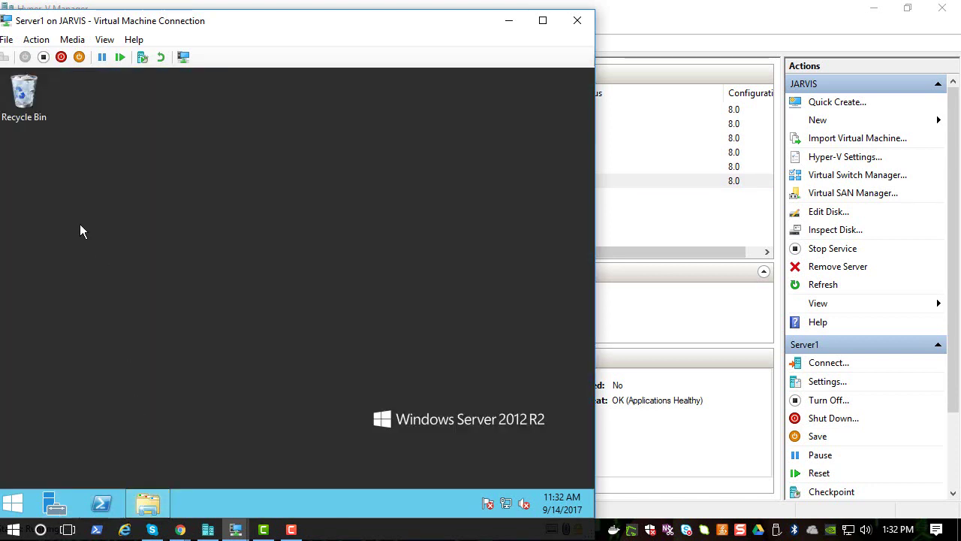
pyautogui.moveTo(593, 69)
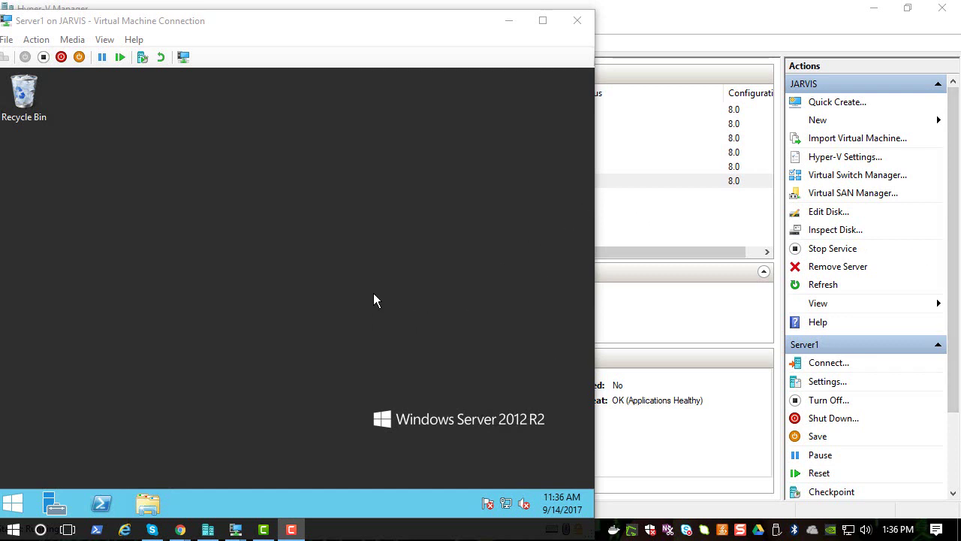
# Step: Browse to C:\share, view the daisy image wall in Paint, then close Paint and Explorer
pyautogui.click(143, 505)
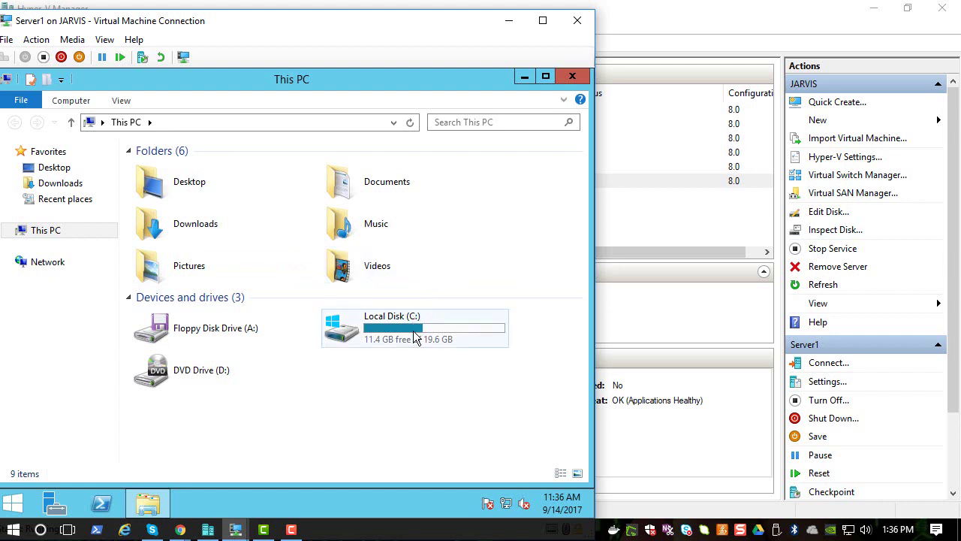
pyautogui.doubleClick(338, 326)
pyautogui.doubleClick(162, 215)
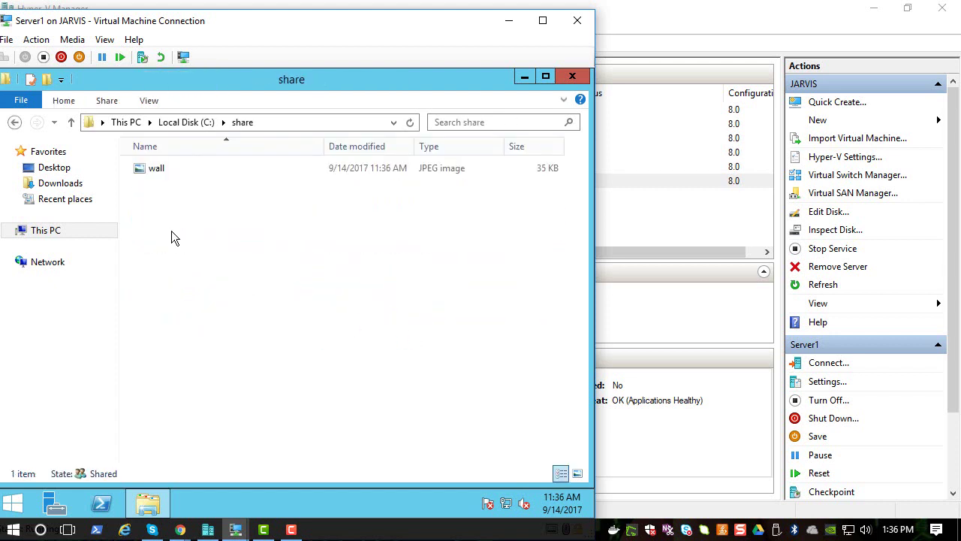
pyautogui.doubleClick(159, 176)
pyautogui.scroll(-3, 300, 338)
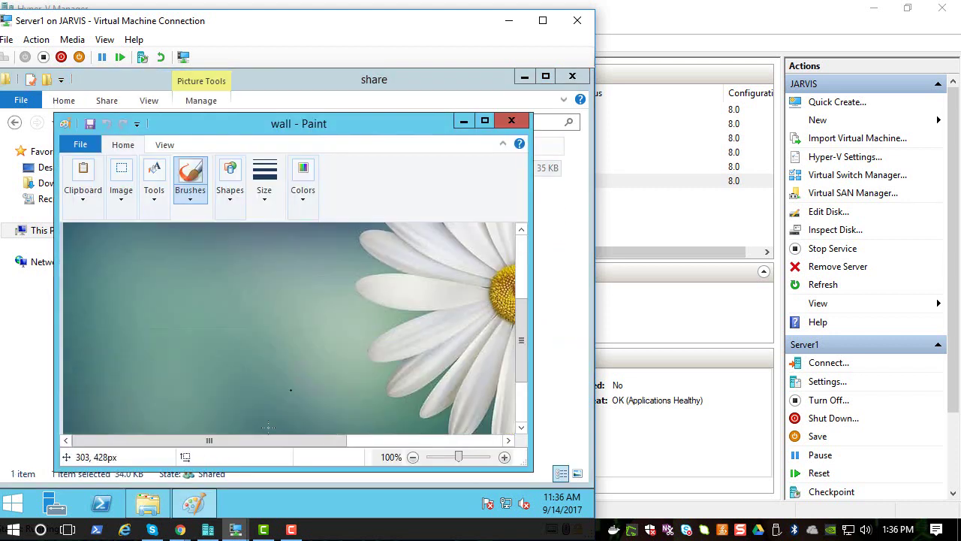
pyautogui.moveTo(262, 441)
pyautogui.mouseDown()
pyautogui.moveTo(448, 437)
pyautogui.moveTo(386, 440)
pyautogui.mouseUp()
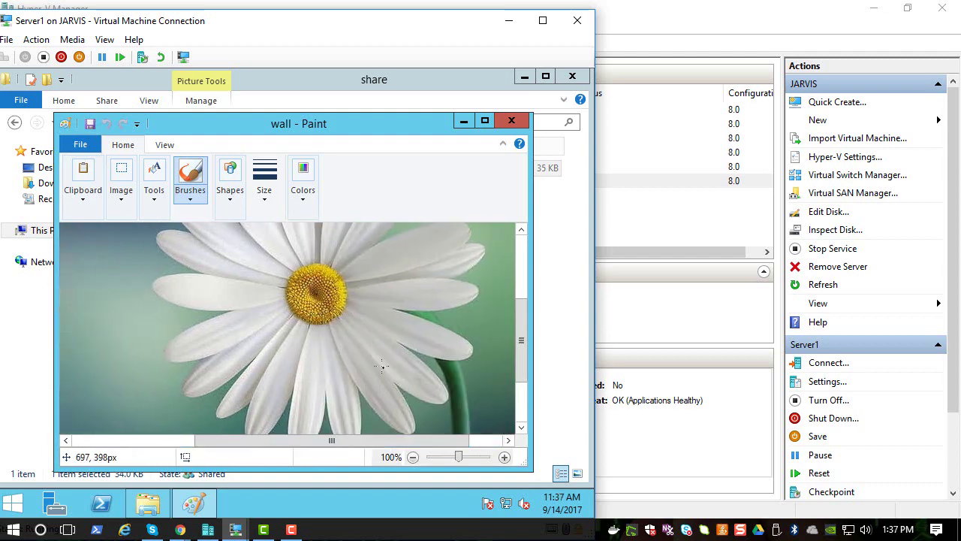
pyautogui.scroll(2, 385, 355)
pyautogui.scroll(-2, 386, 354)
pyautogui.scroll(2, 386, 355)
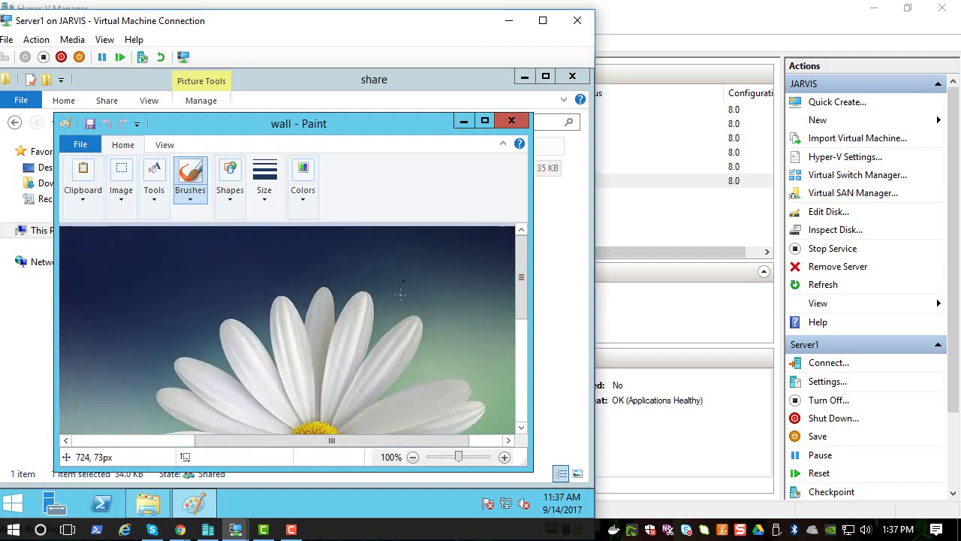
pyautogui.scroll(-2, 316, 413)
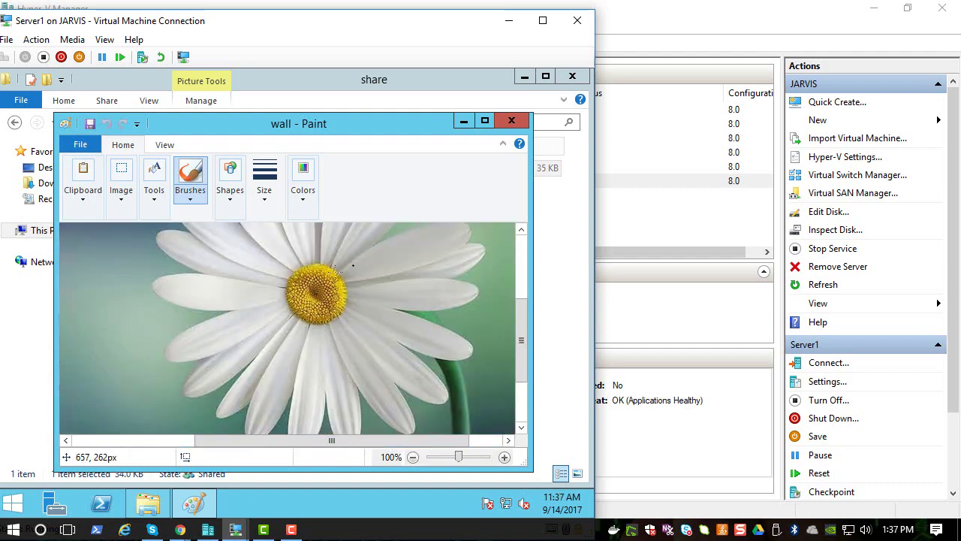
pyautogui.click(513, 120)
pyautogui.click(571, 75)
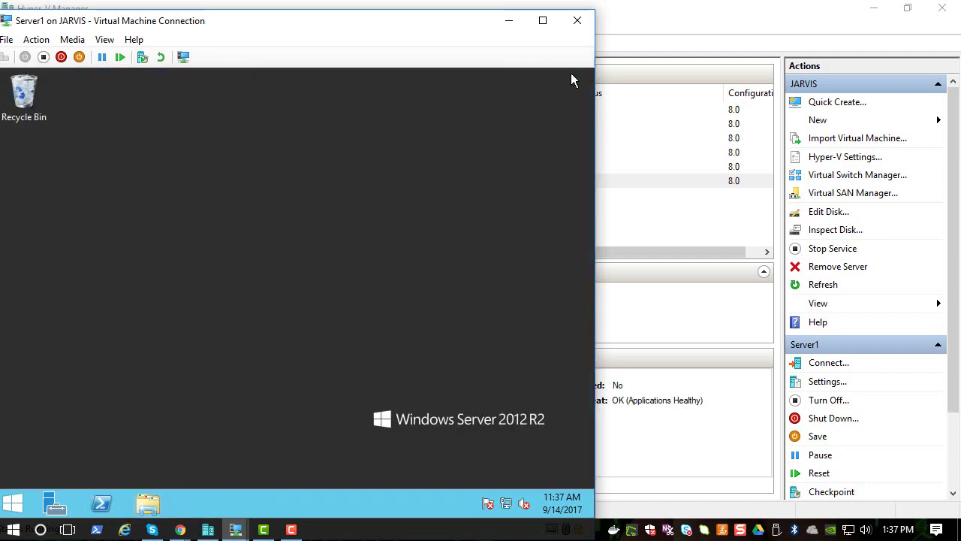
# Step: On the DC, enter \\server1\share\wall.jpg as the Wallpaper Name and save the policy
pyautogui.click(236, 529)
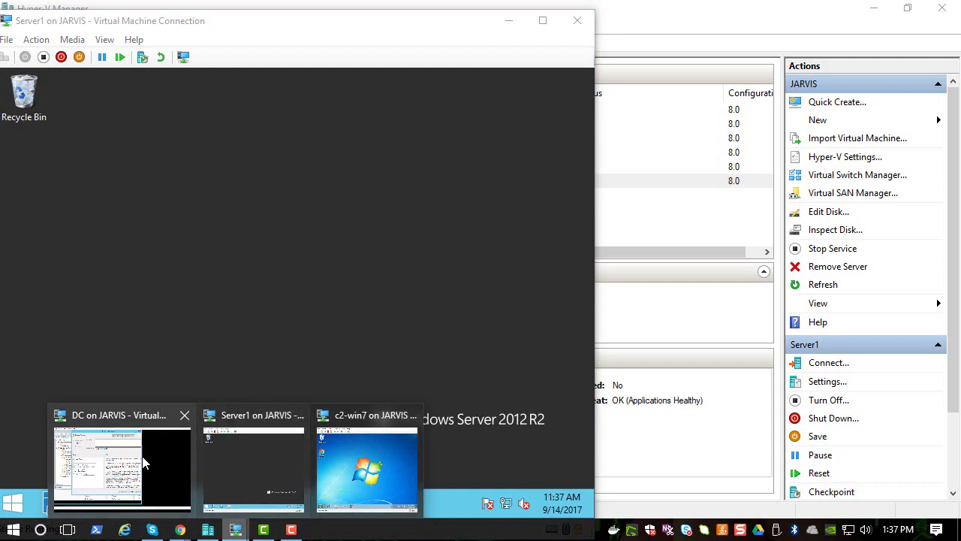
pyautogui.click(143, 458)
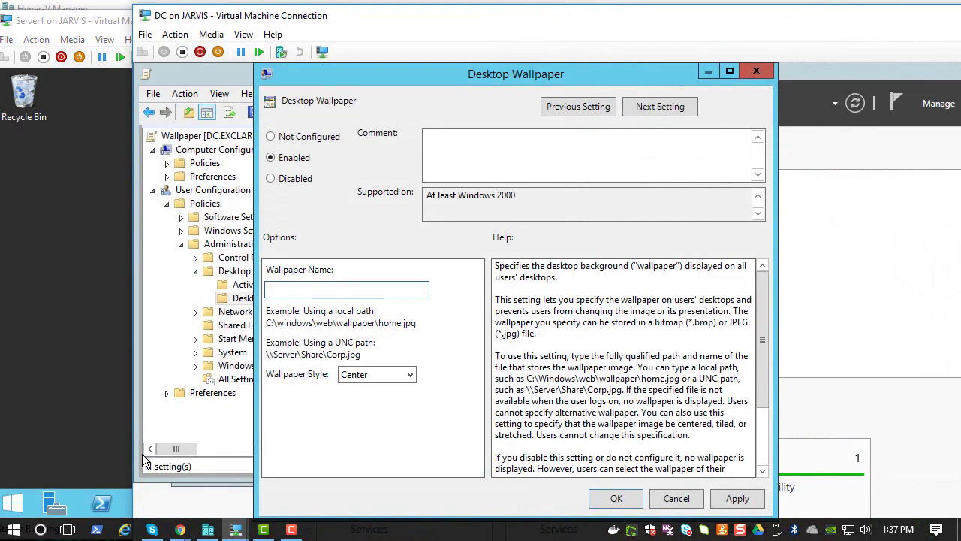
pyautogui.click(325, 288)
pyautogui.write('\\\\')
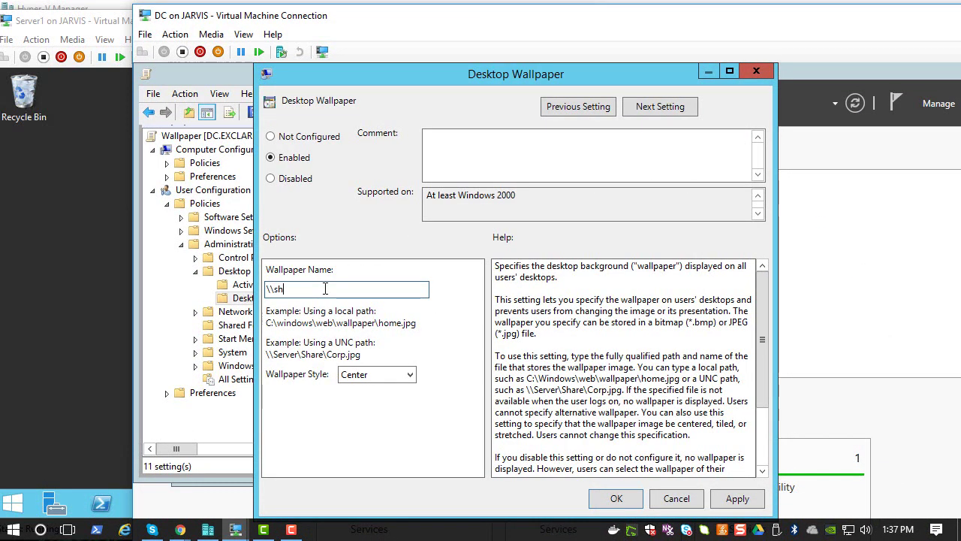
pyautogui.write('server1\\')
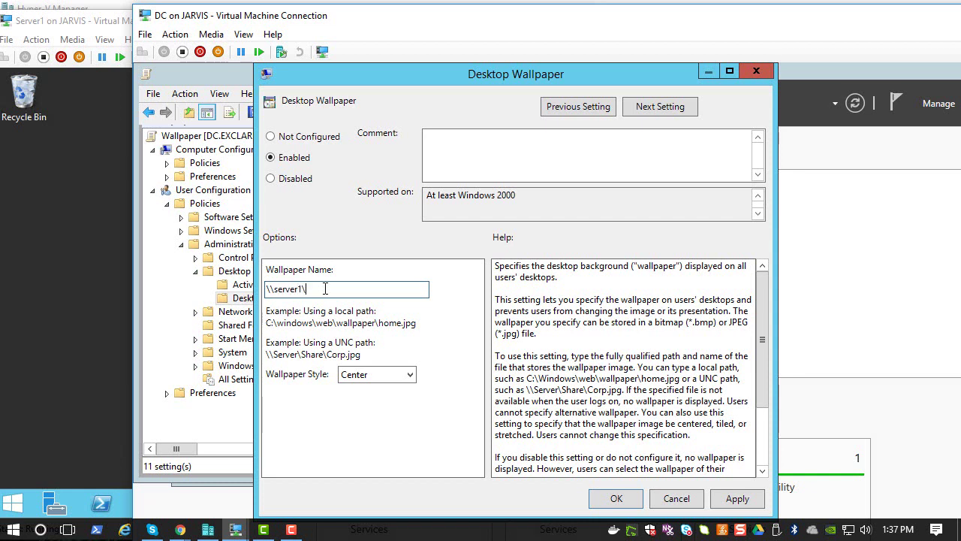
pyautogui.write('share\\wall.jpg')
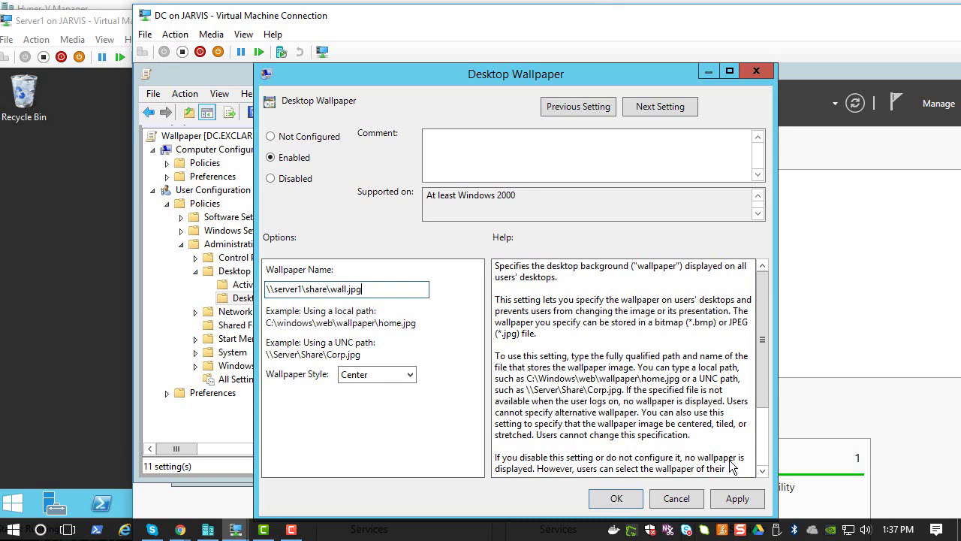
pyautogui.click(623, 504)
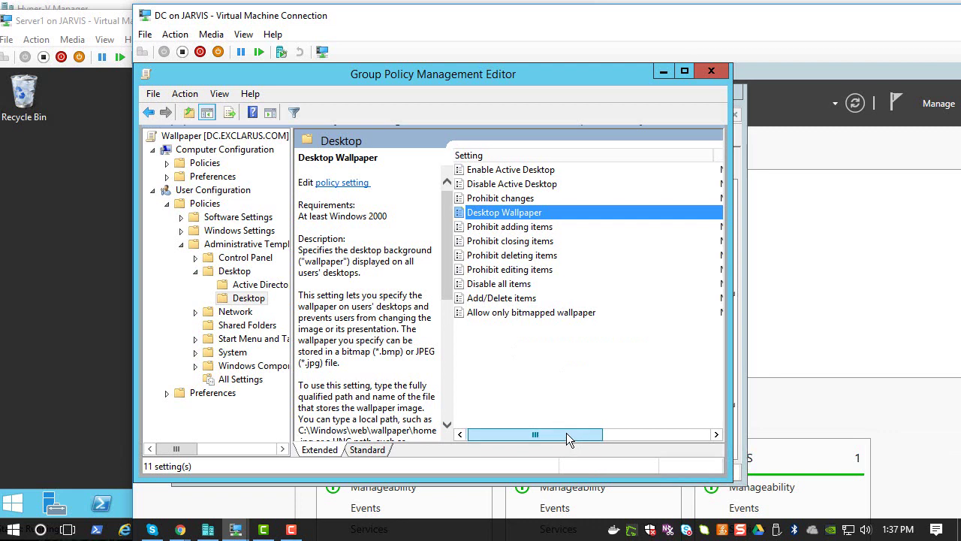
# Step: Select the Desktop policy folder, then close the Group Policy Management Editor and Group Policy Management
pyautogui.moveTo(566, 432); pyautogui.dragTo(464, 417)
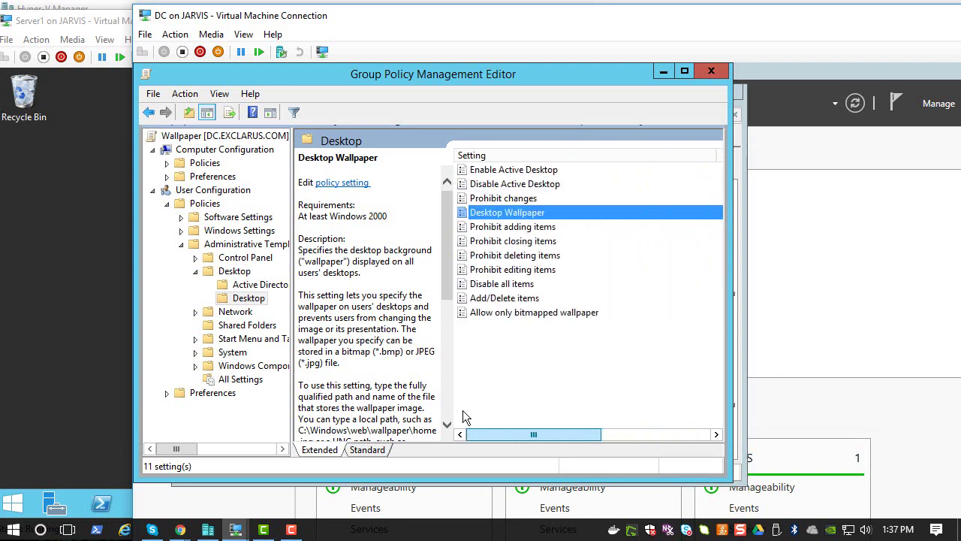
pyautogui.click(246, 300)
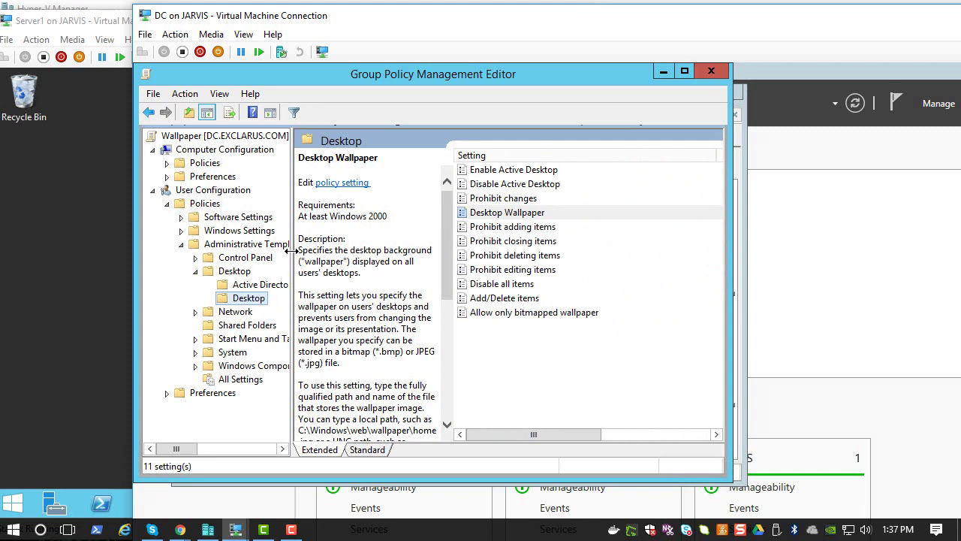
pyautogui.click(712, 73)
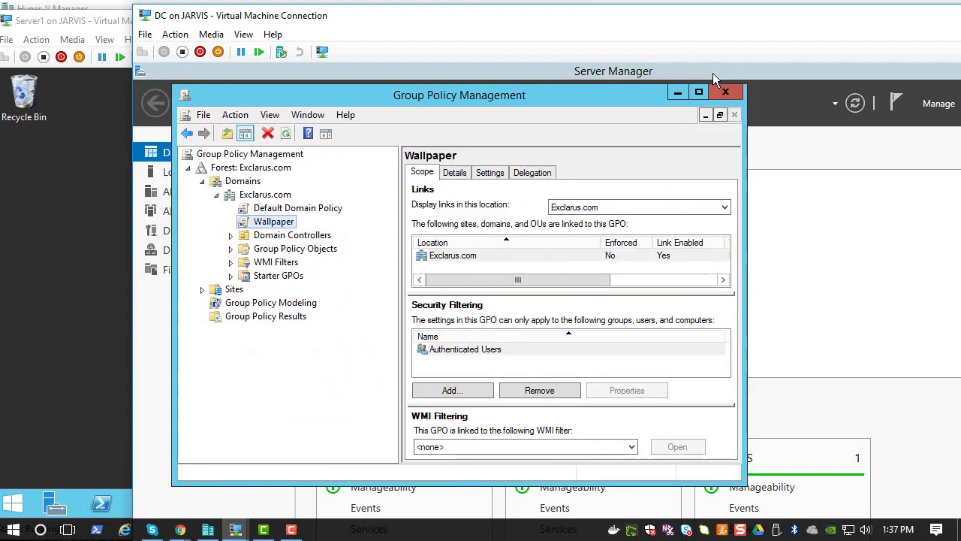
pyautogui.click(727, 90)
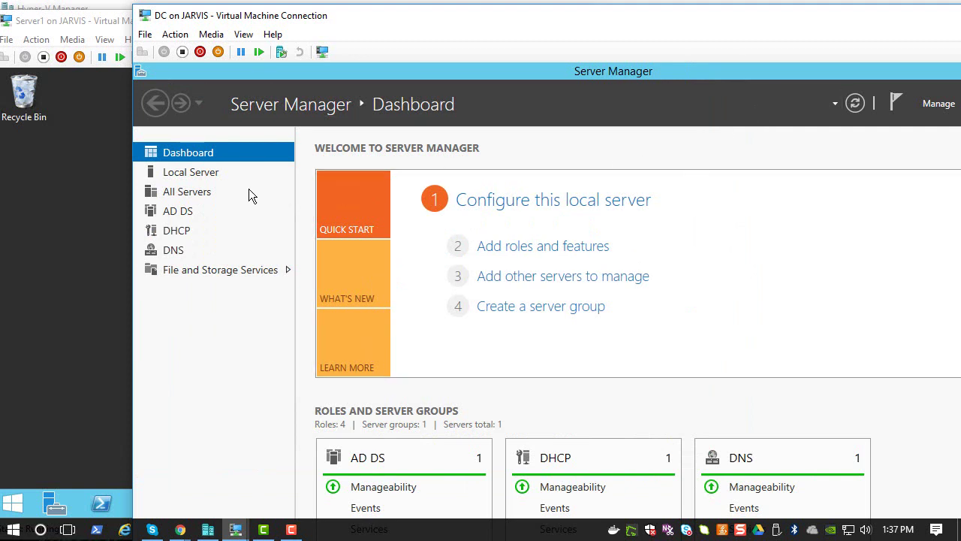
# Step: Check Active Directory Users and Computers lists C1WIN10, C2WIN7 and SERVER1 under Computers, then close it
pyautogui.click(194, 172)
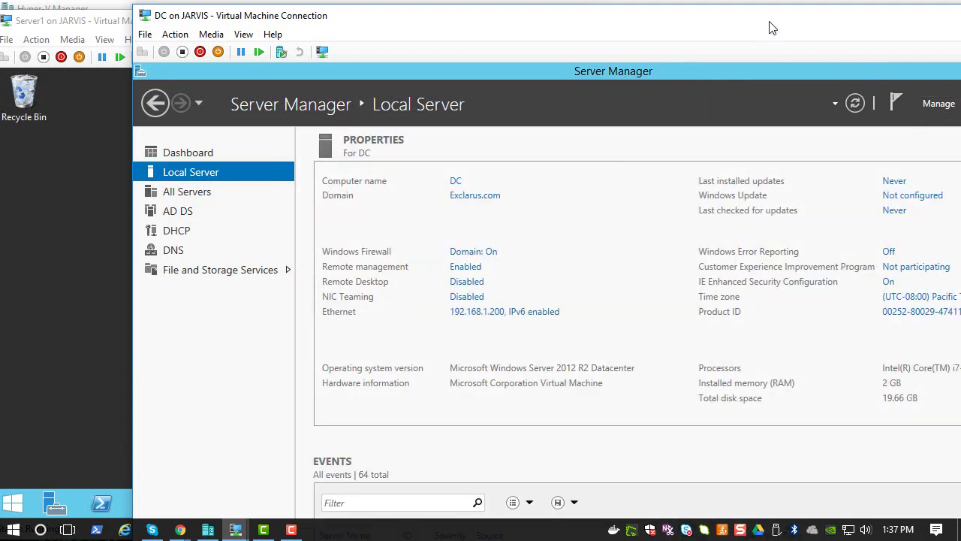
pyautogui.moveTo(769, 22); pyautogui.dragTo(665, 21)
pyautogui.click(881, 105)
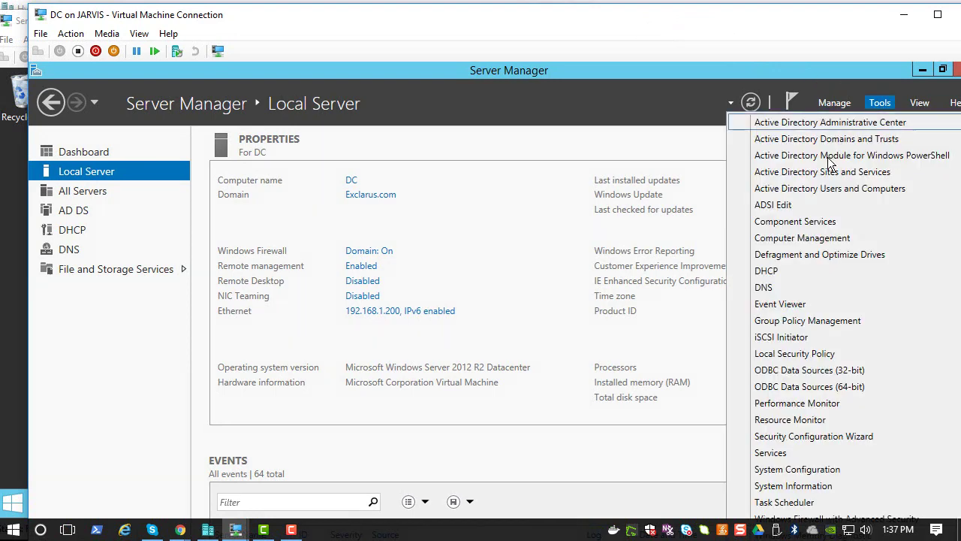
pyautogui.click(830, 195)
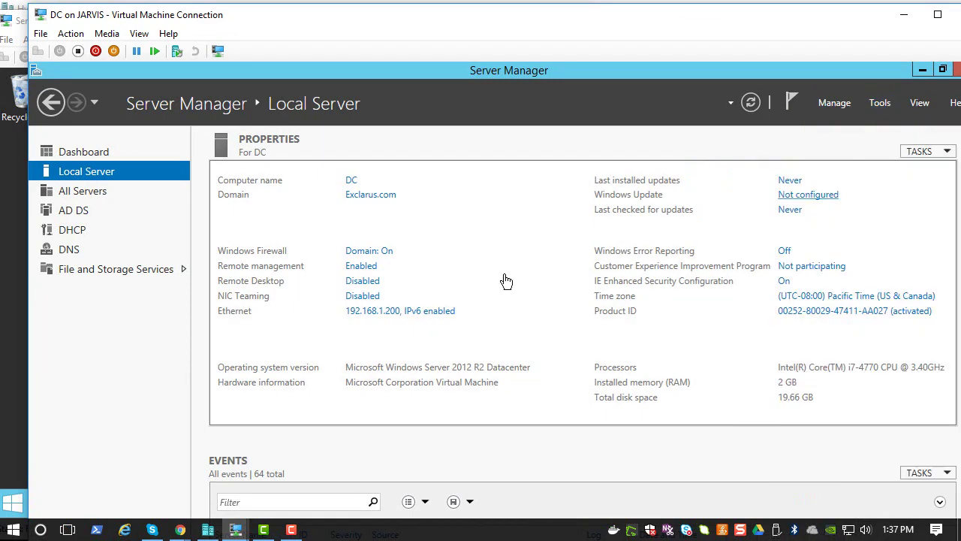
pyautogui.click(129, 217)
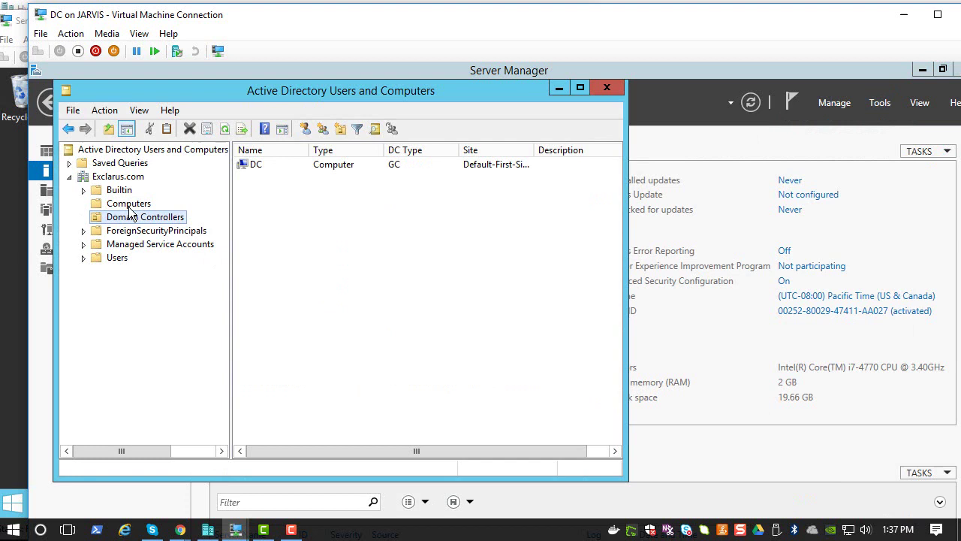
pyautogui.click(128, 204)
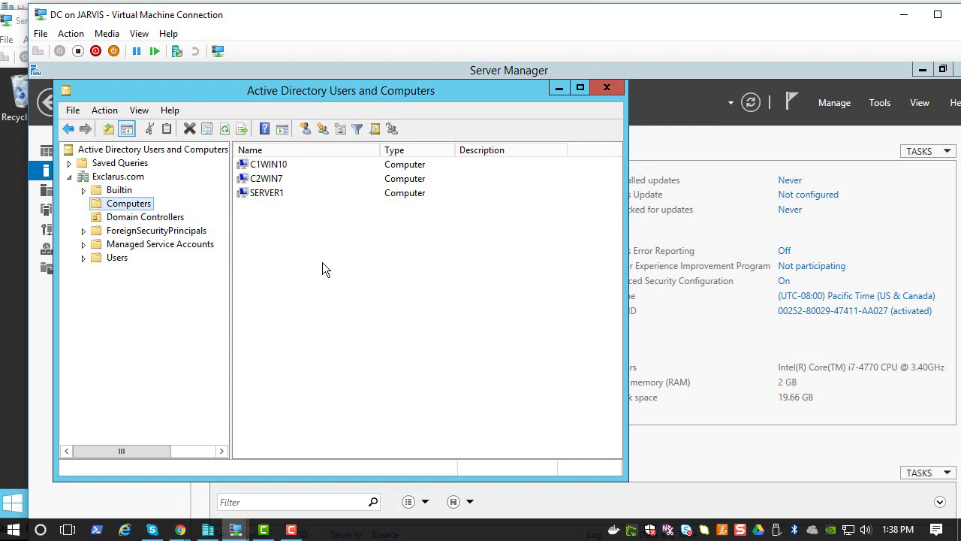
pyautogui.click(605, 88)
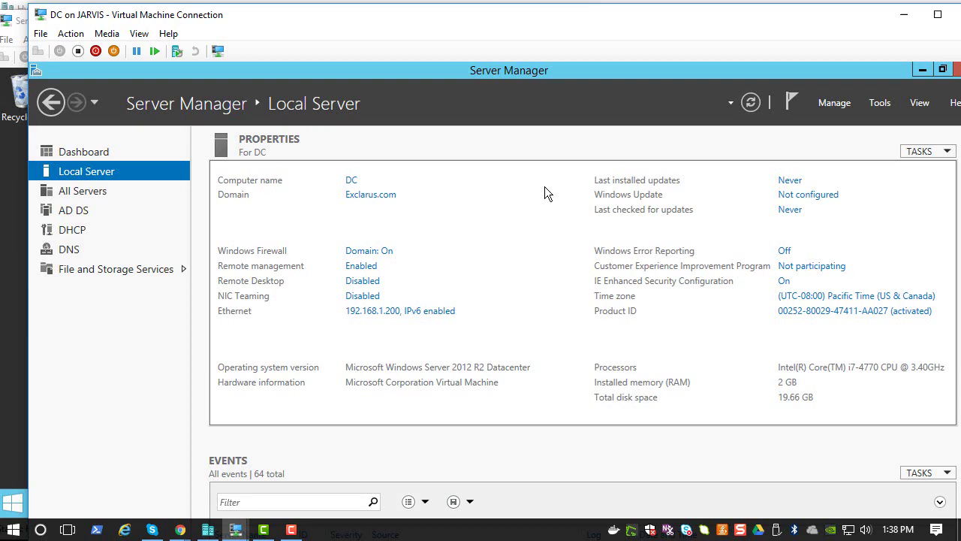
pyautogui.click(235, 530)
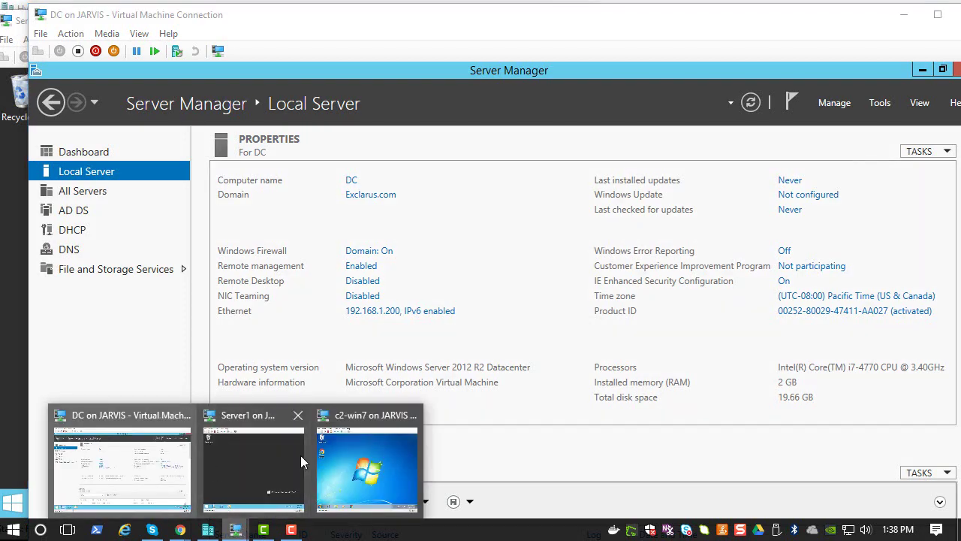
# Step: Bring the c2-win7 virtual machine forward and show it full screen
pyautogui.click(344, 455)
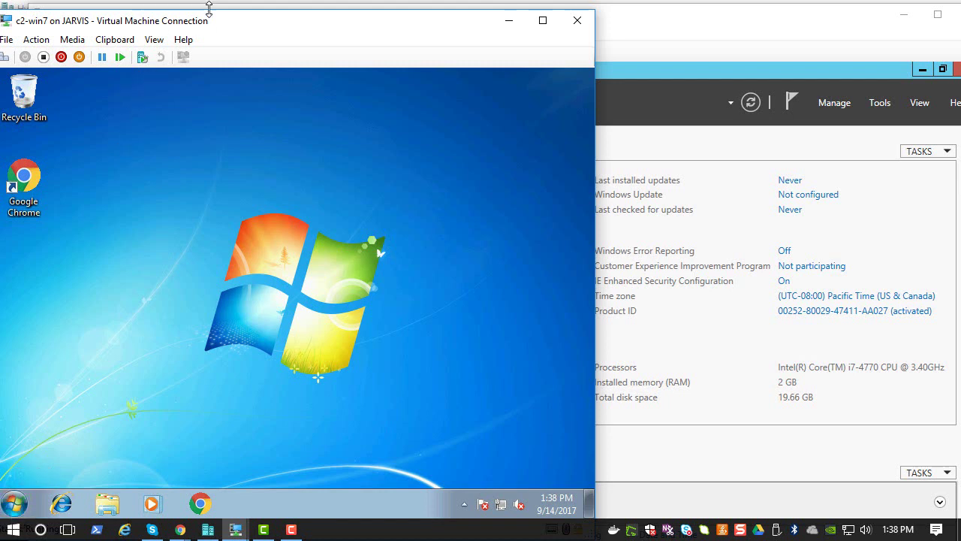
pyautogui.moveTo(214, 20); pyautogui.dragTo(319, 17)
pyautogui.click(263, 36)
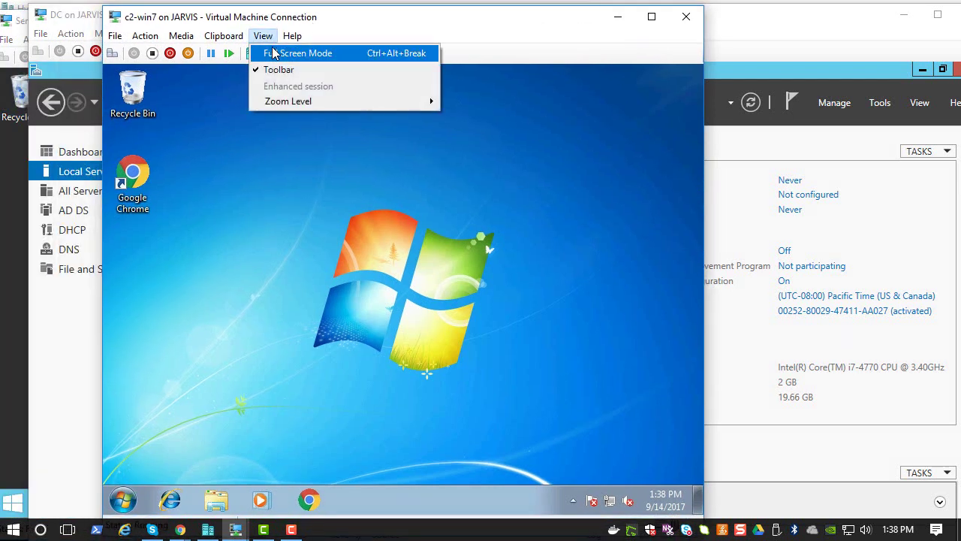
pyautogui.click(262, 53)
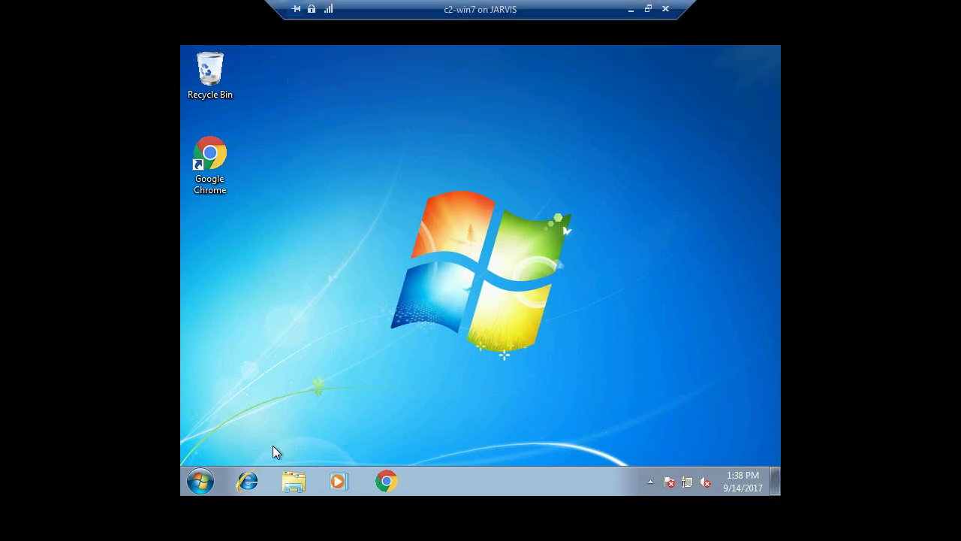
# Step: Open Command Prompt from the Windows 7 Start search and run gpupdate /force
pyautogui.click(201, 481)
pyautogui.write('cmd')
pyautogui.press('Return')
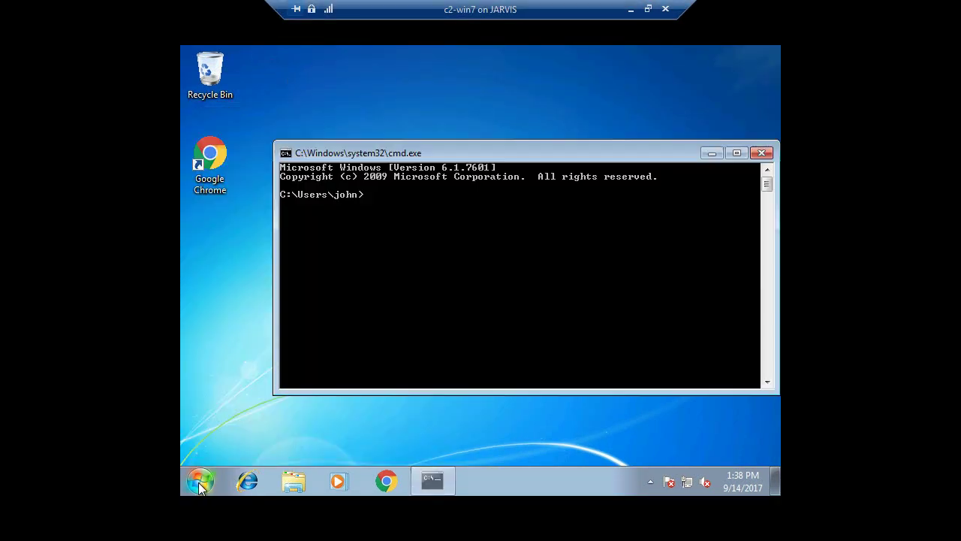
pyautogui.write('gpu')
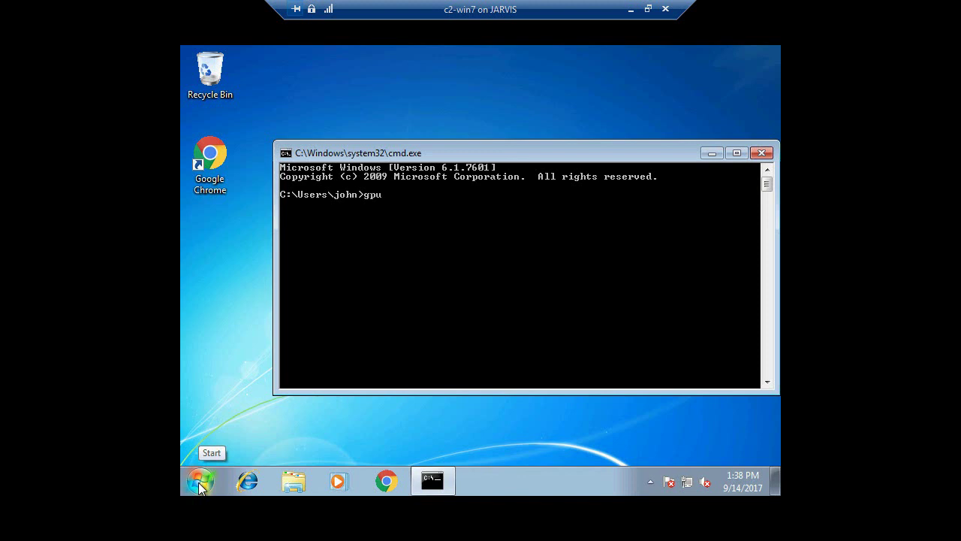
pyautogui.write('pdate /force')
pyautogui.press('Return')
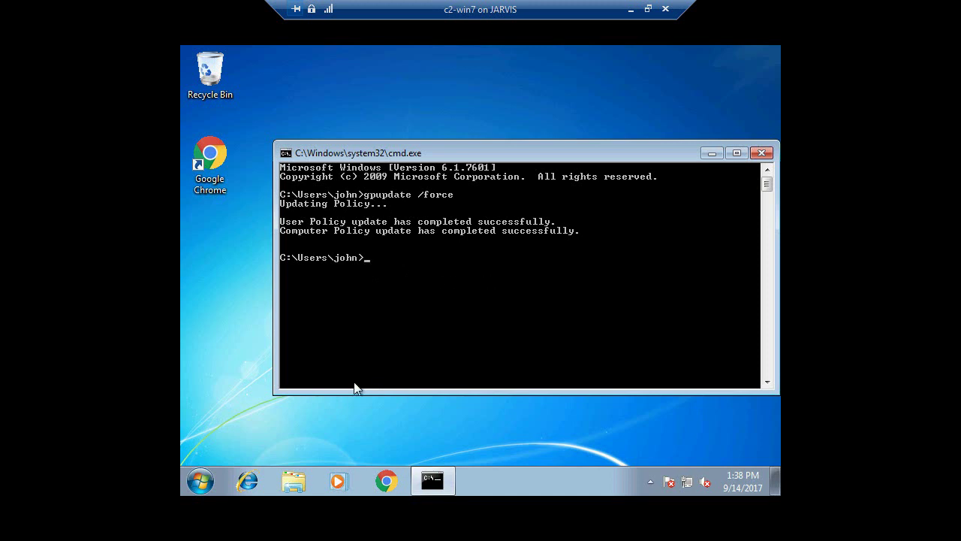
# Step: Log off the Windows 7 client, then log back on with the account password
pyautogui.click(203, 482)
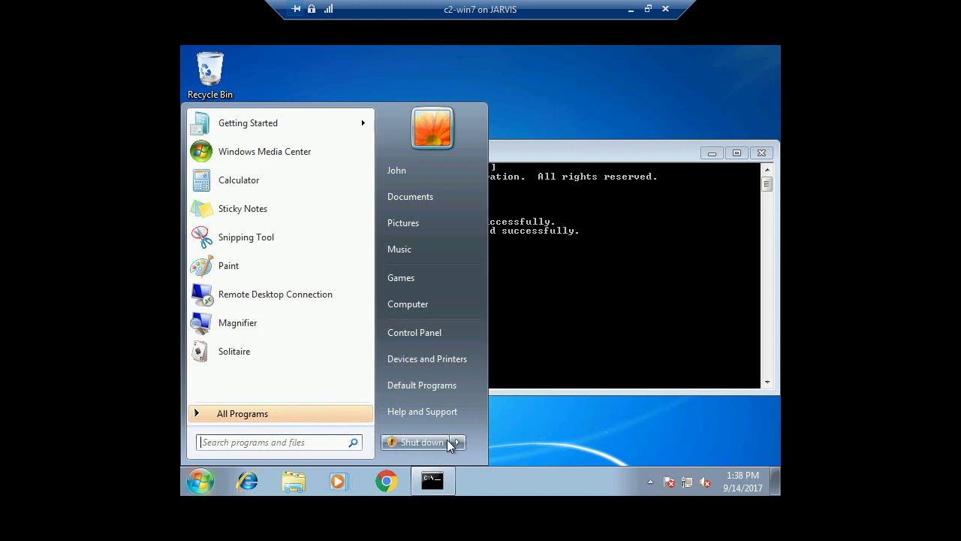
pyautogui.moveTo(457, 442)
pyautogui.click(495, 388)
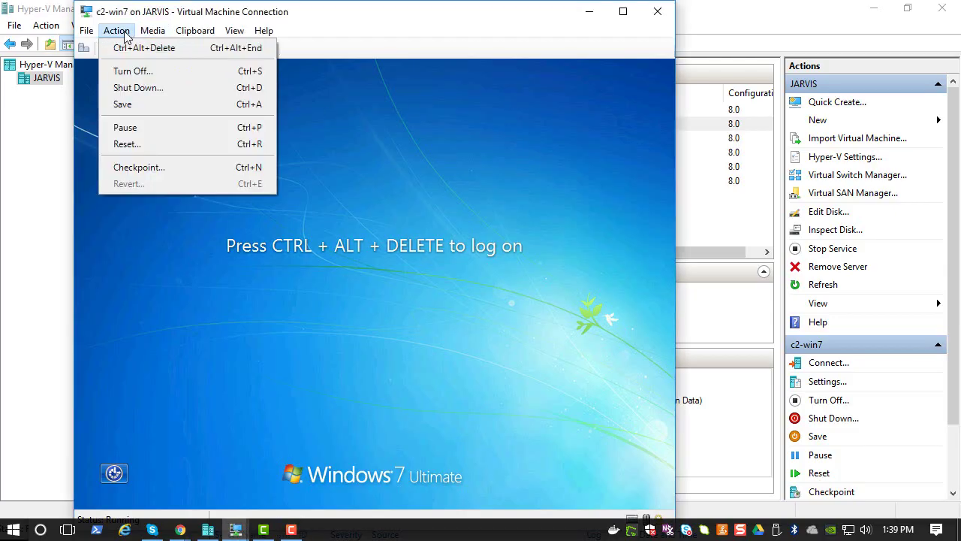
pyautogui.click(120, 47)
pyautogui.click(353, 362)
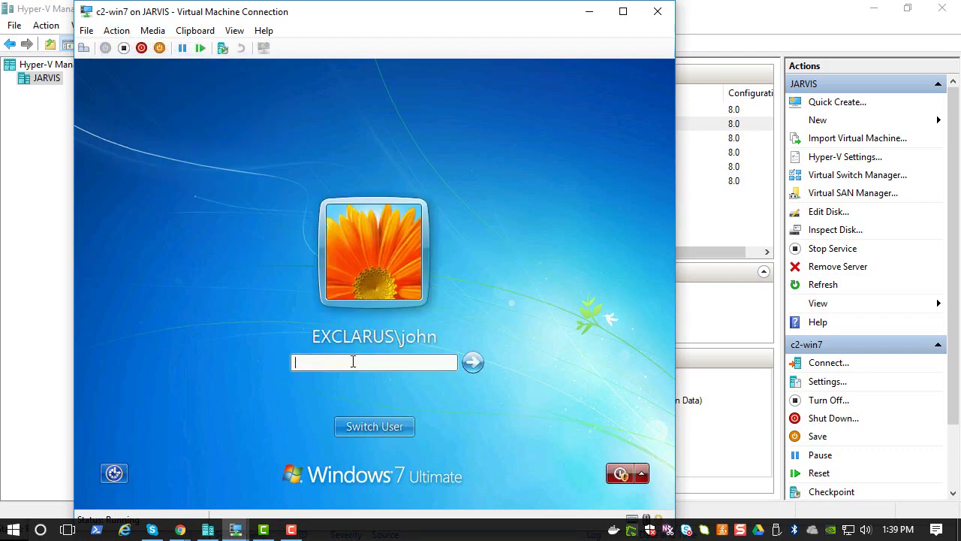
pyautogui.write('•••••••••••')
pyautogui.press('Return')
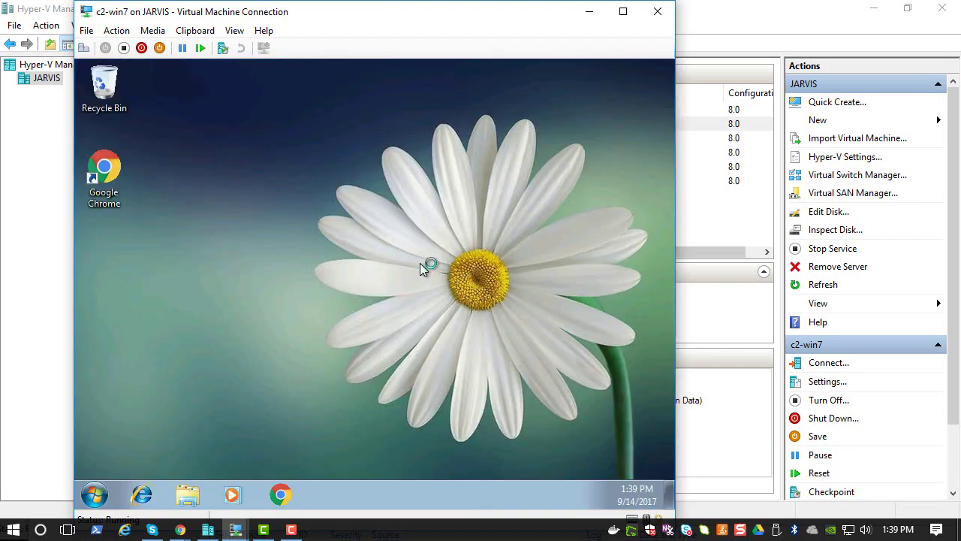
# Step: Connect to the C1-Win10 virtual machine at 800x600 and sign in with the account password
pyautogui.click(211, 530)
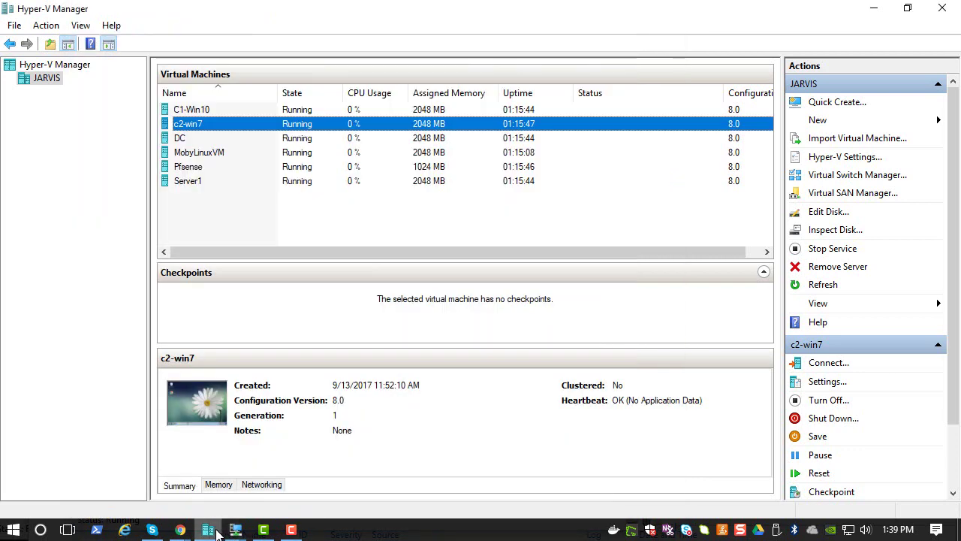
pyautogui.click(199, 111)
pyautogui.rightClick(199, 111)
pyautogui.click(208, 117)
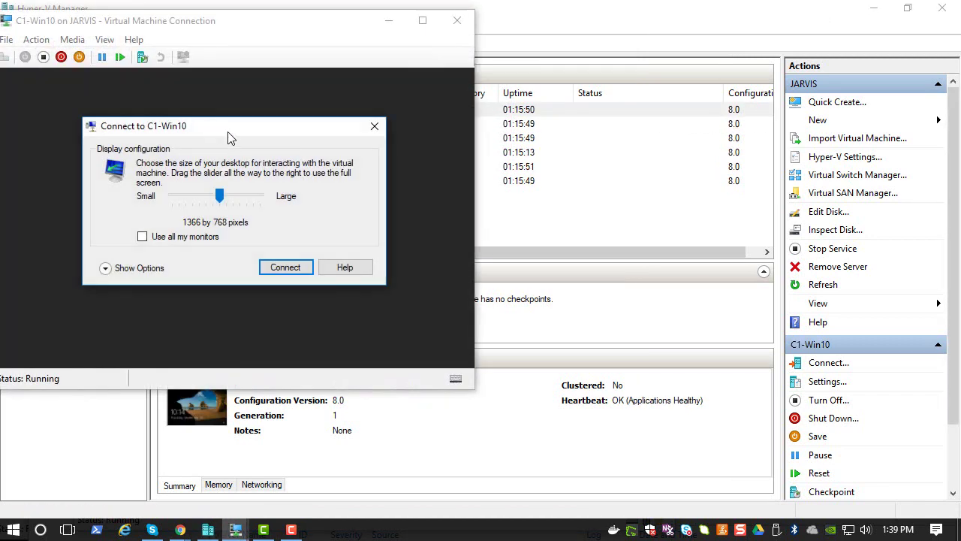
pyautogui.moveTo(219, 195); pyautogui.dragTo(179, 196)
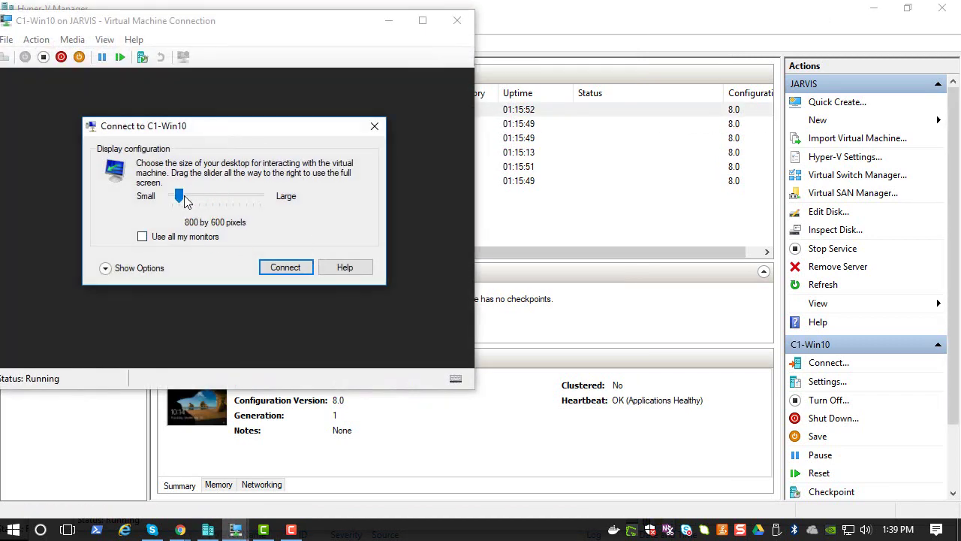
pyautogui.click(282, 267)
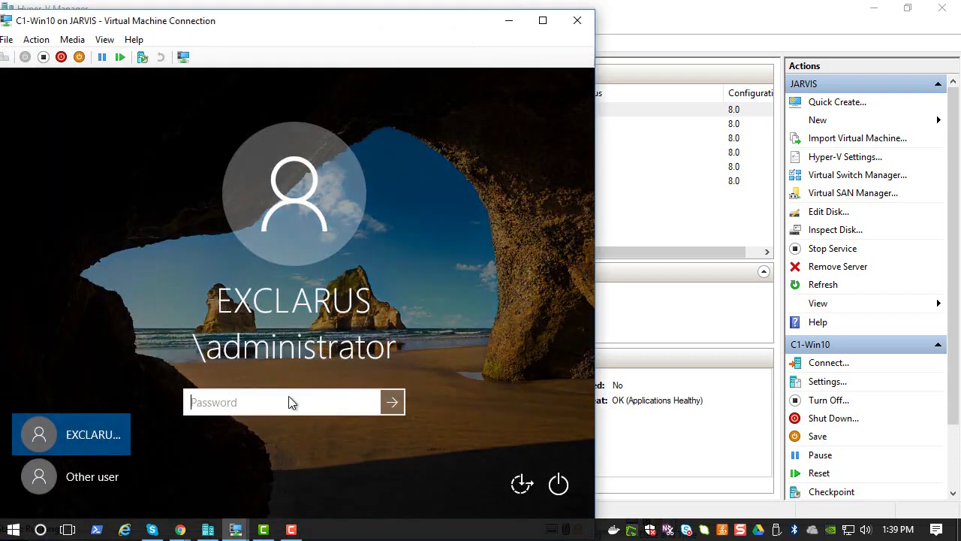
pyautogui.write('••••••••••')
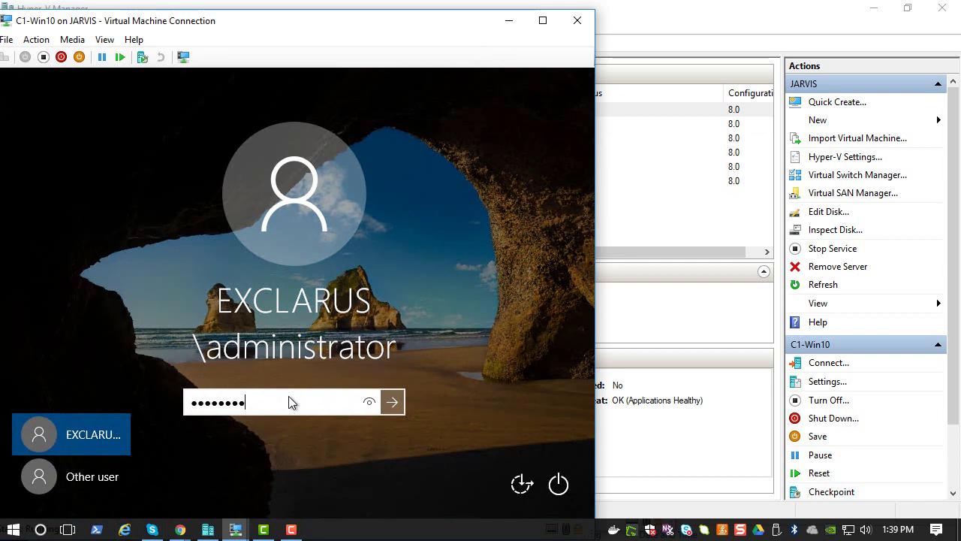
pyautogui.write('••')
pyautogui.press('Return')
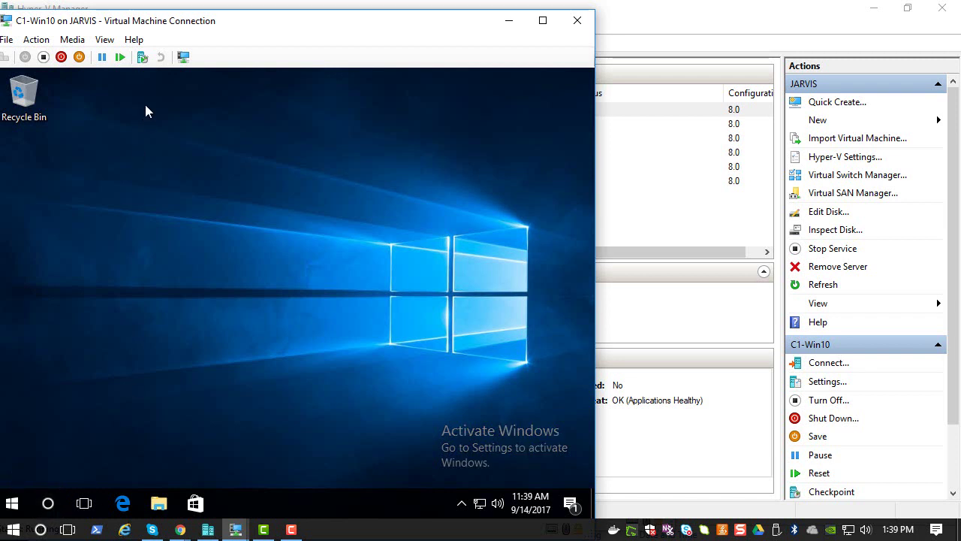
# Step: Open Command Prompt from the C1-Win10 search and run gpupdate /force
pyautogui.moveTo(213, 30); pyautogui.dragTo(334, 21)
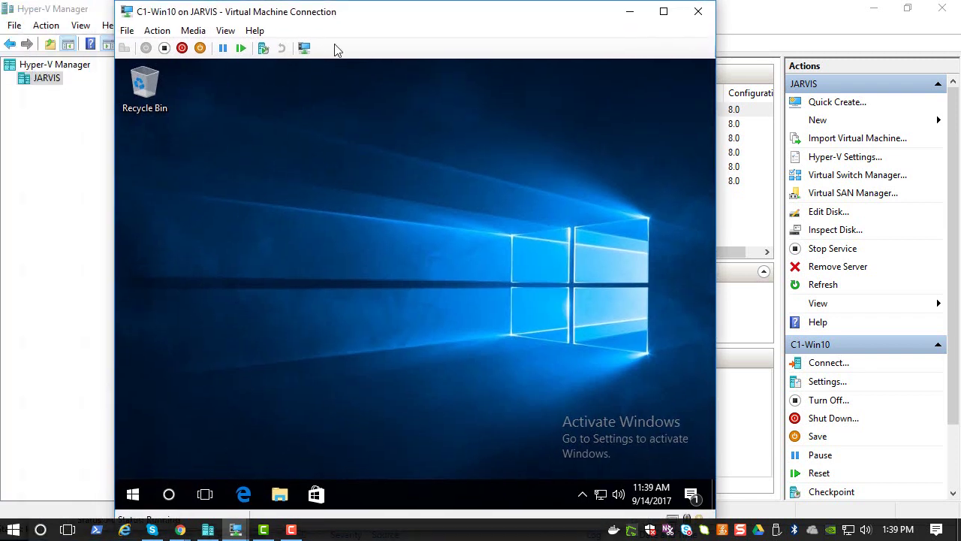
pyautogui.click(168, 496)
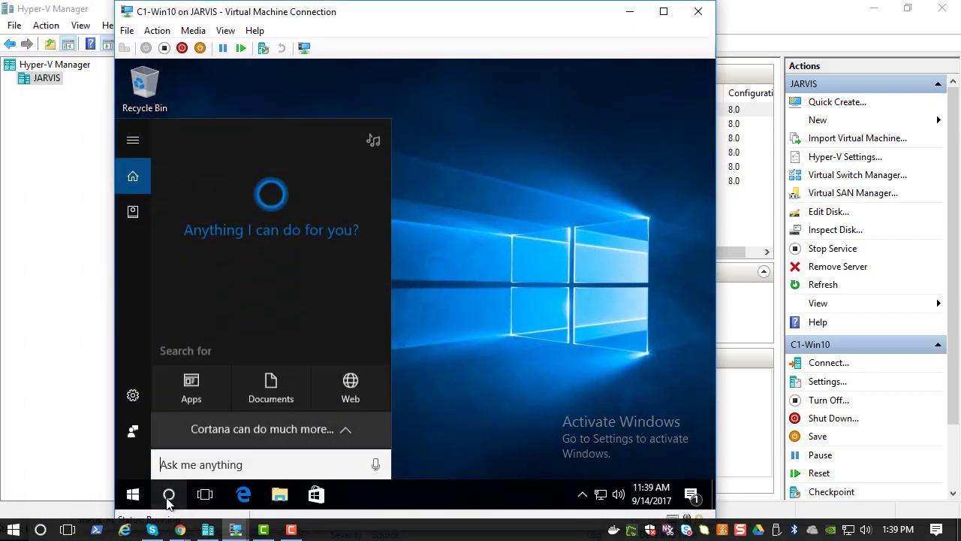
pyautogui.write('cmd')
pyautogui.press('Return')
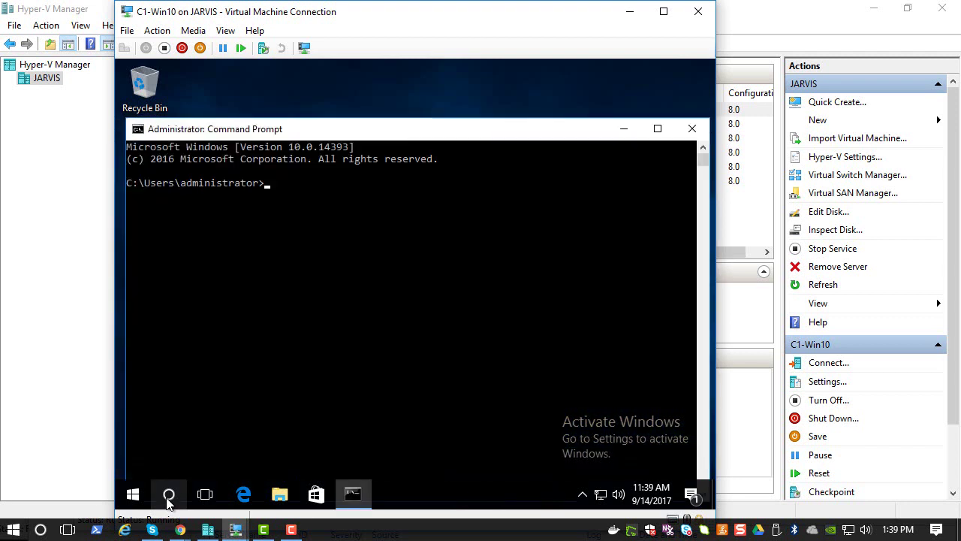
pyautogui.write('gpupdate /force')
pyautogui.press('Return')
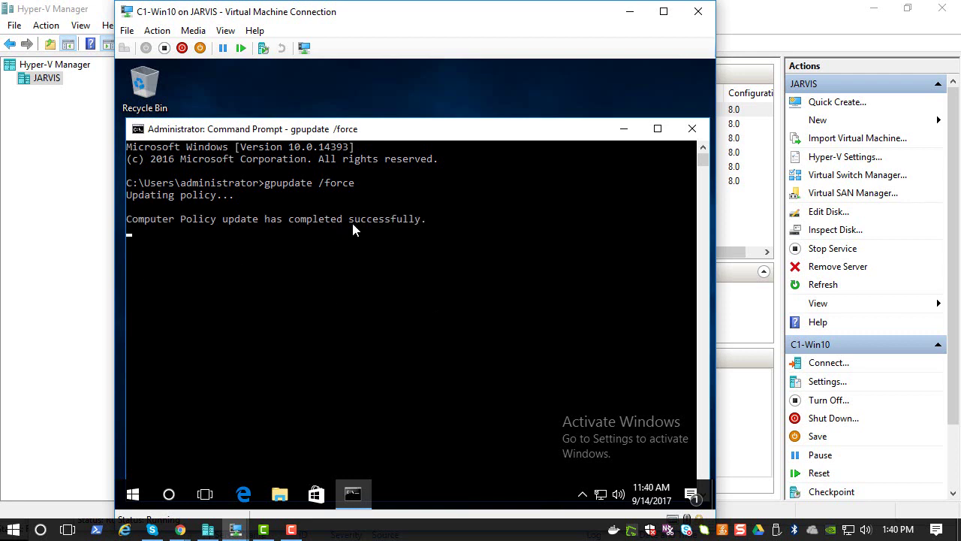
# Step: Sign out of C1-Win10 from the Start menu account options, then sign back in with the password
pyautogui.click(132, 496)
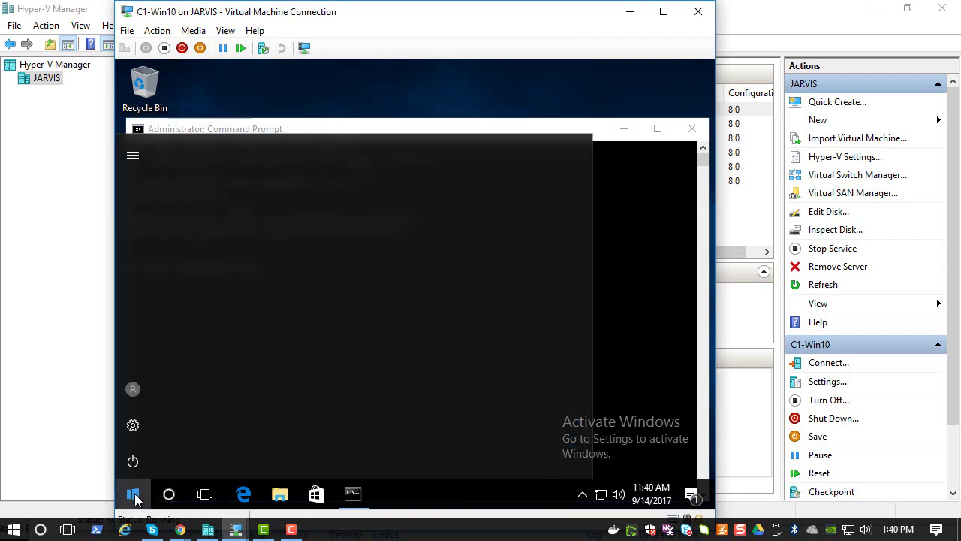
pyautogui.rightClick(133, 496)
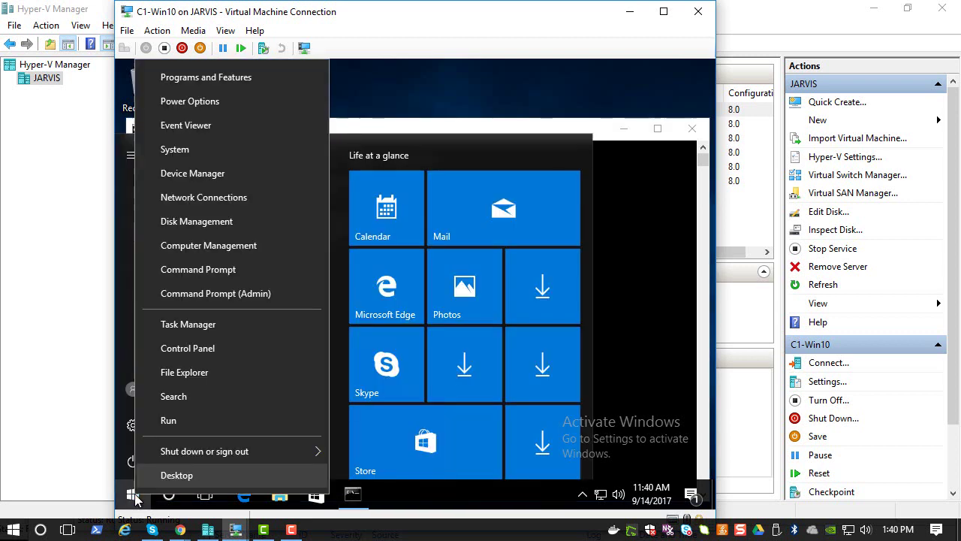
pyautogui.click(133, 390)
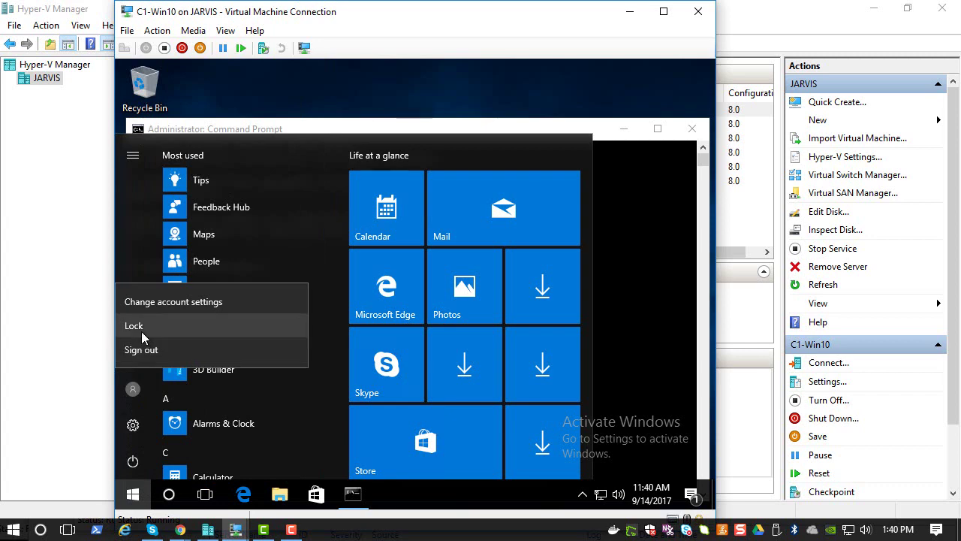
pyautogui.click(141, 350)
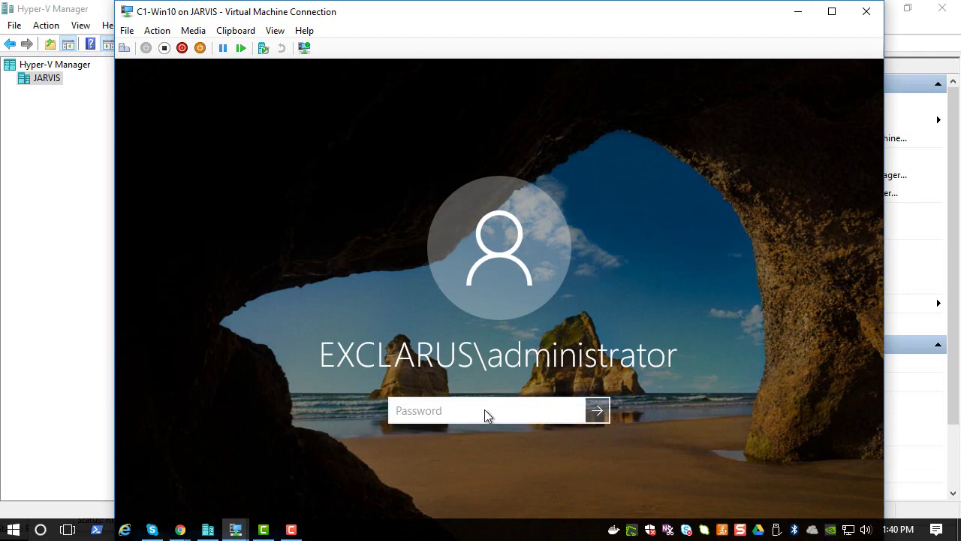
pyautogui.write('•••••••••••')
pyautogui.press('Return')
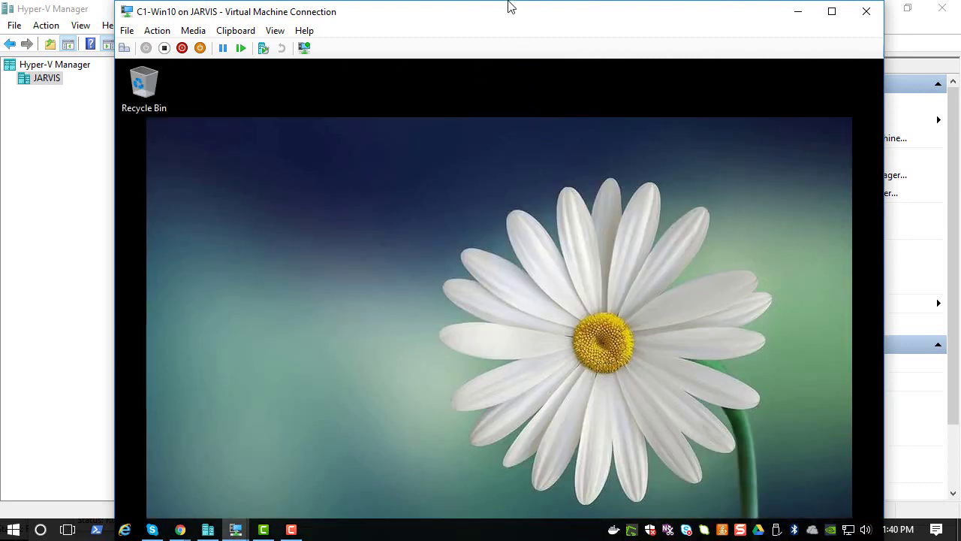
pyautogui.moveTo(508, 6); pyautogui.dragTo(481, 1)
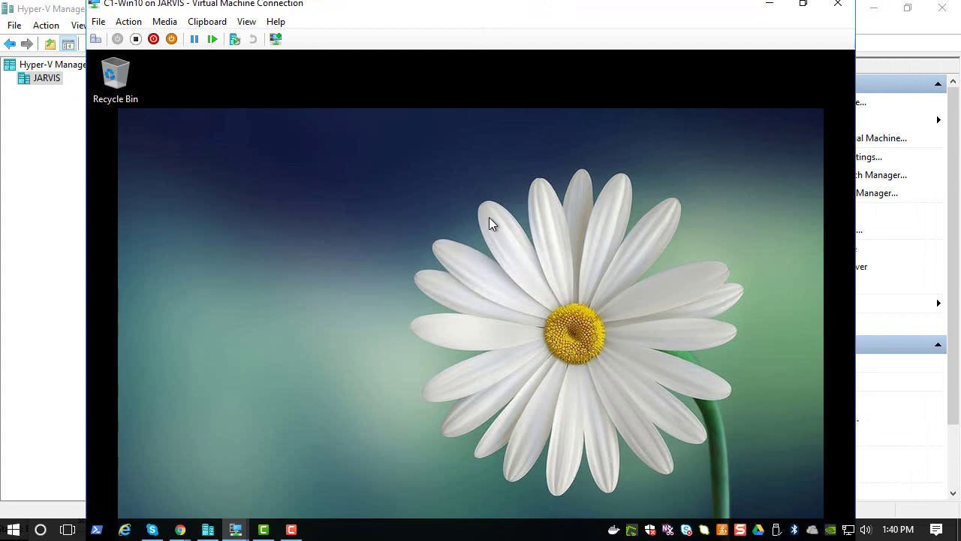